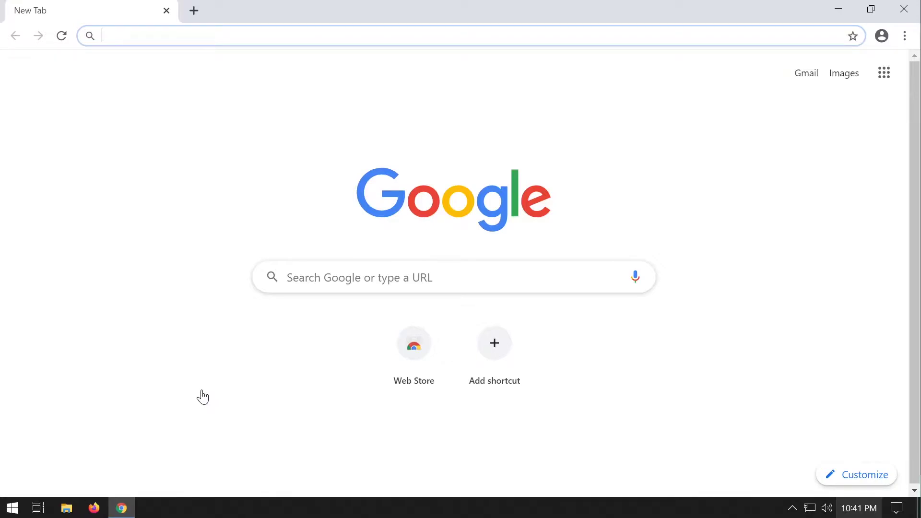
# Search Google for xampp and download the 64-bit XAMPP 7.2.29 Windows installer from apachefriends.org.
pyautogui.click(287, 277)
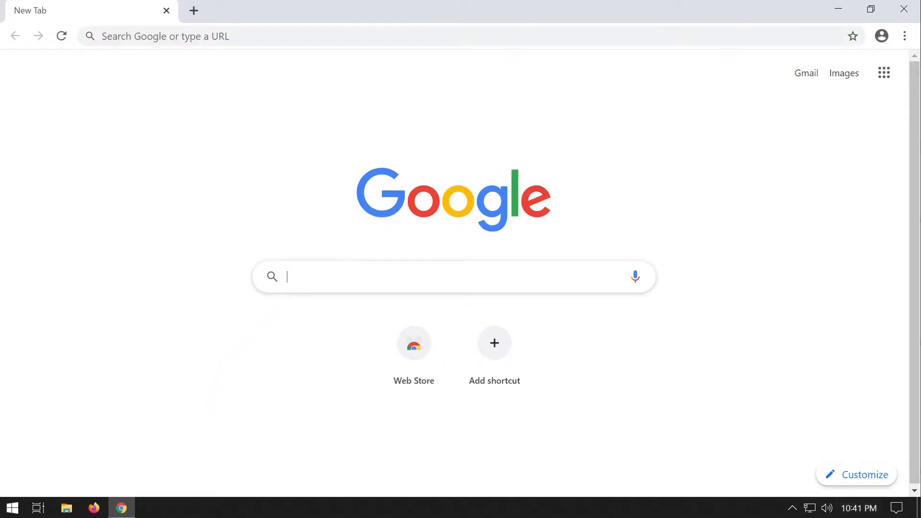
pyautogui.write('xampp')
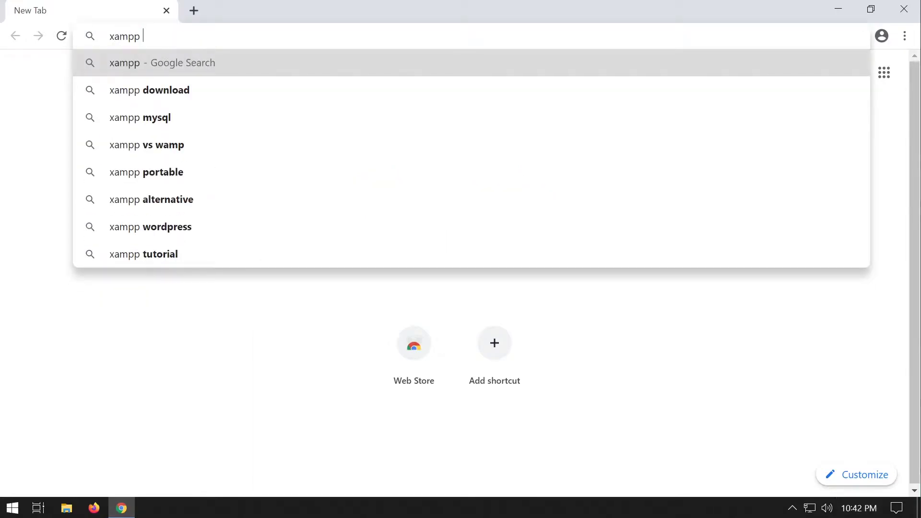
pyautogui.press('Return')
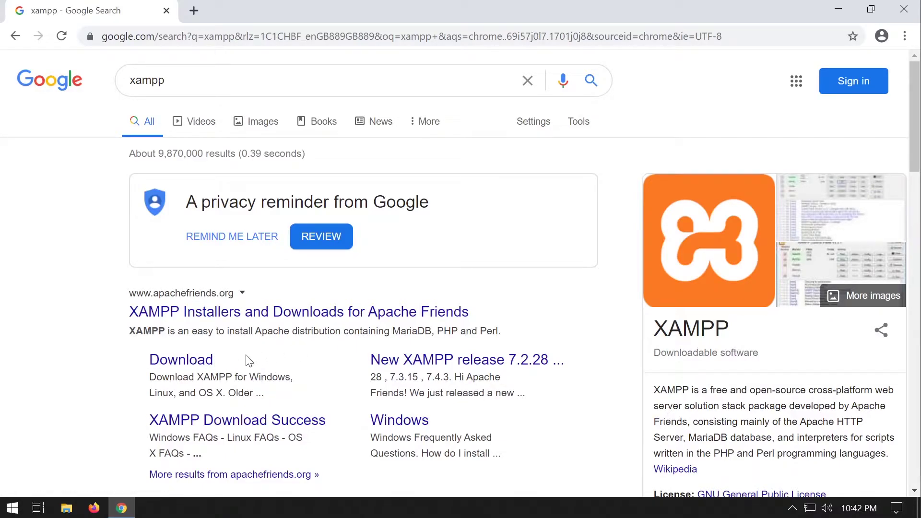
pyautogui.click(191, 358)
pyautogui.scroll(-2, 321, 331)
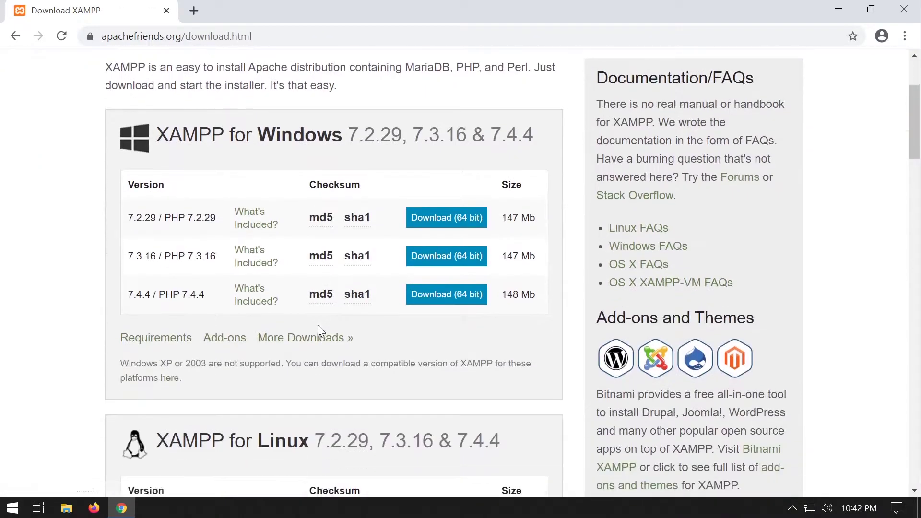
pyautogui.click(433, 219)
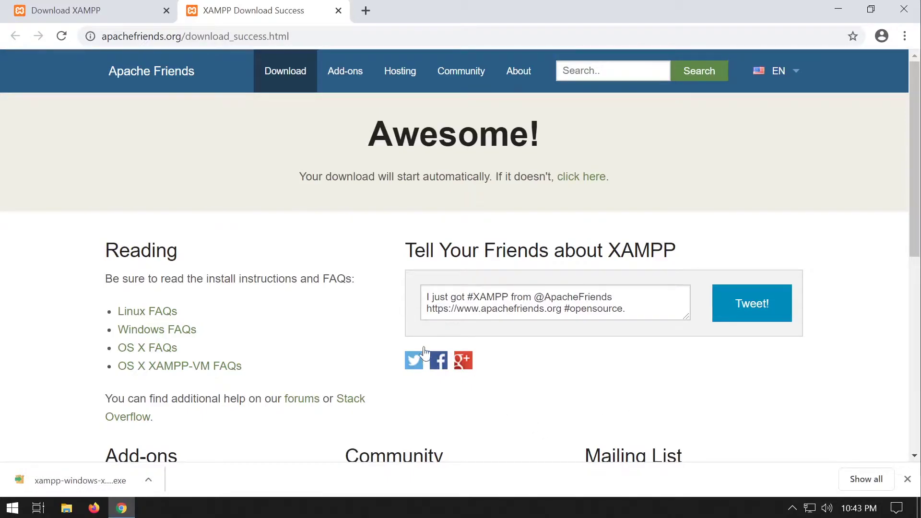
# Run the xampp installer from the Downloads folder and approve the UAC prompt.
pyautogui.click(908, 479)
pyautogui.press('super+e')
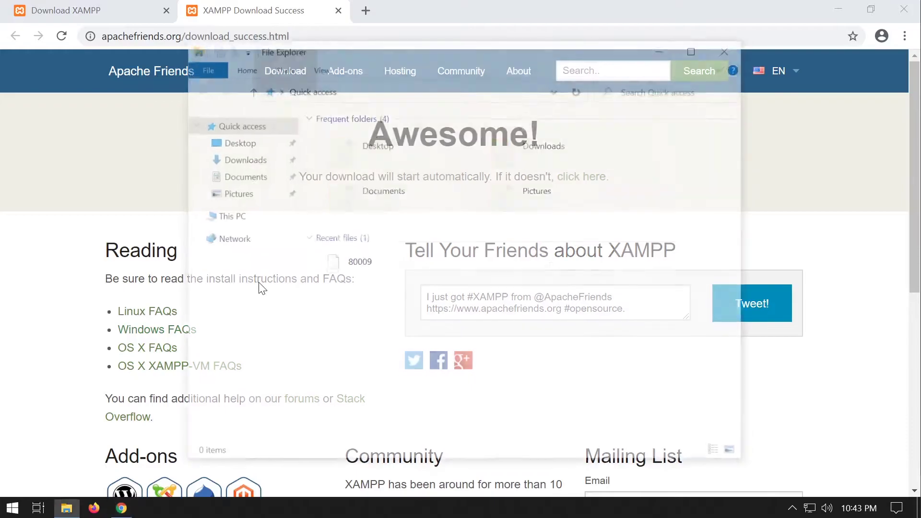
pyautogui.click(247, 159)
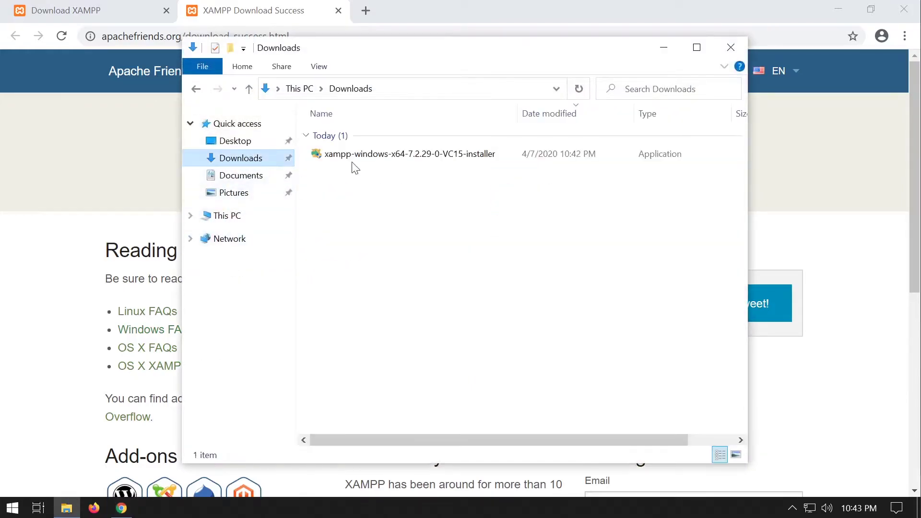
pyautogui.doubleClick(382, 156)
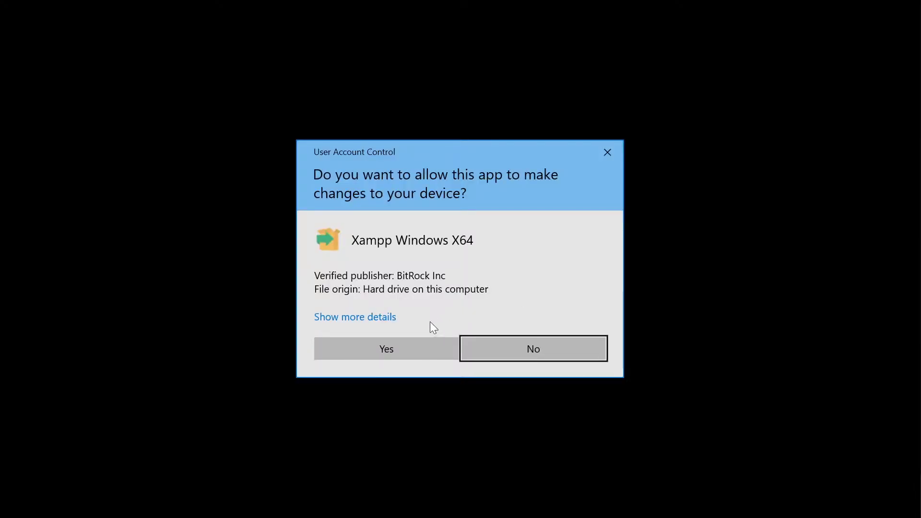
pyautogui.click(399, 345)
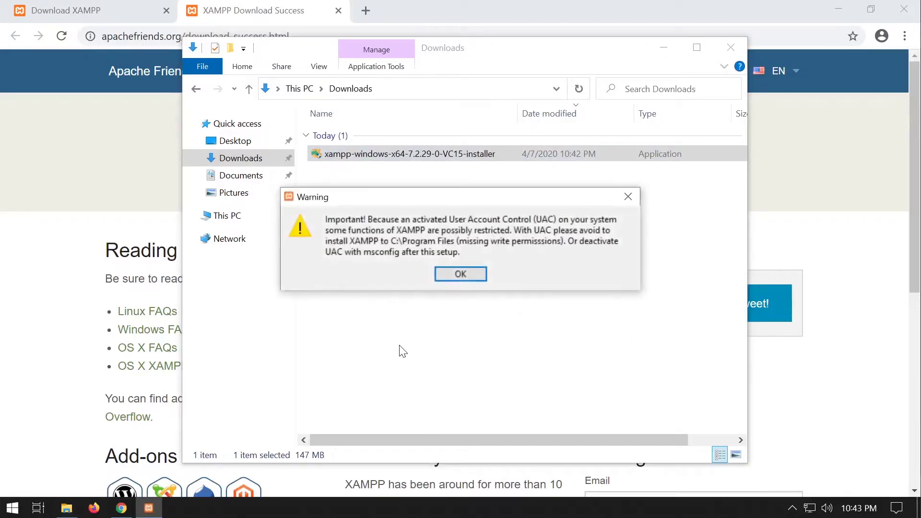
# Get past the UAC warning and welcome page, then deselect Tomcat, Mercury, Perl, Fake Sendmail and Webalizer.
pyautogui.click(461, 275)
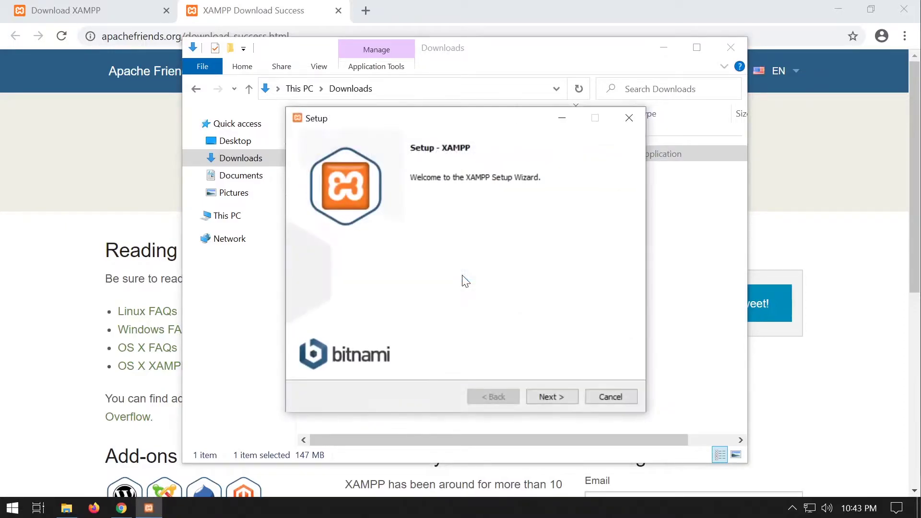
pyautogui.click(557, 397)
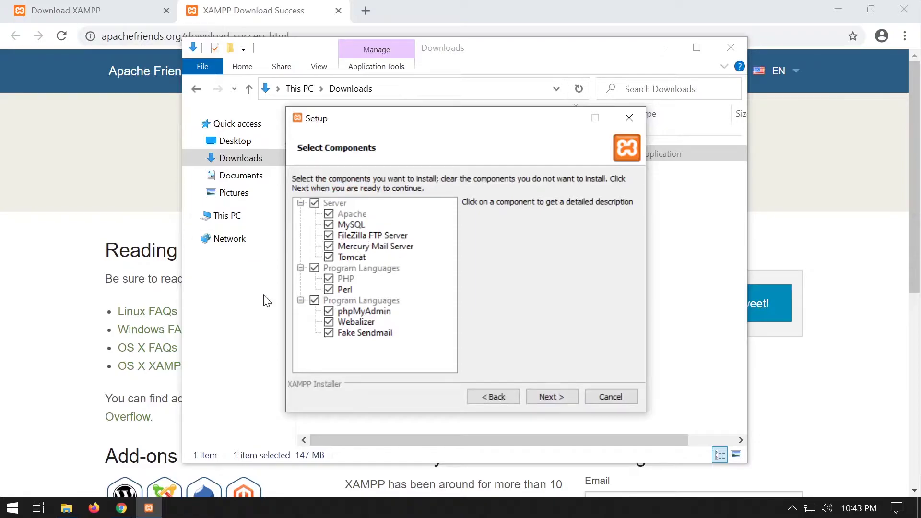
pyautogui.click(329, 257)
pyautogui.click(329, 247)
pyautogui.click(328, 290)
pyautogui.click(330, 334)
pyautogui.click(329, 323)
# Accept the components, keep C:\xampp as install folder, and skip the Bitnami page.
pyautogui.click(562, 398)
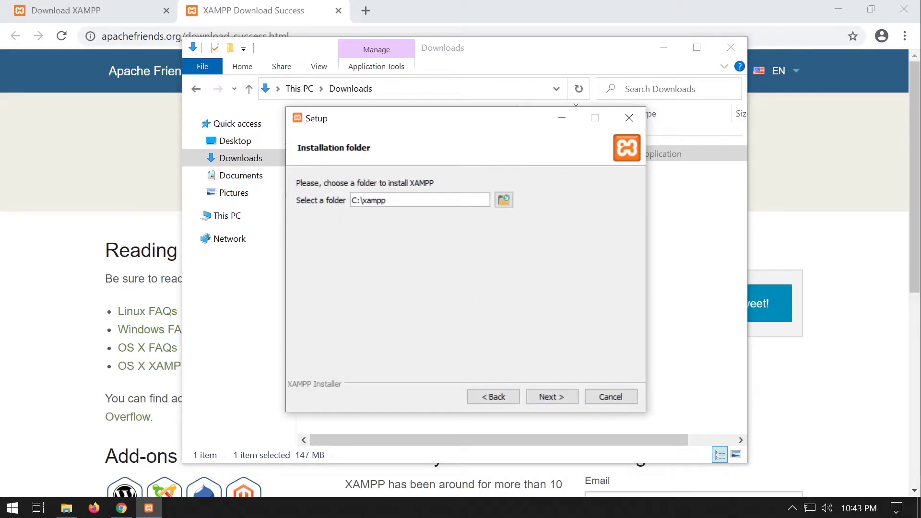
pyautogui.click(560, 396)
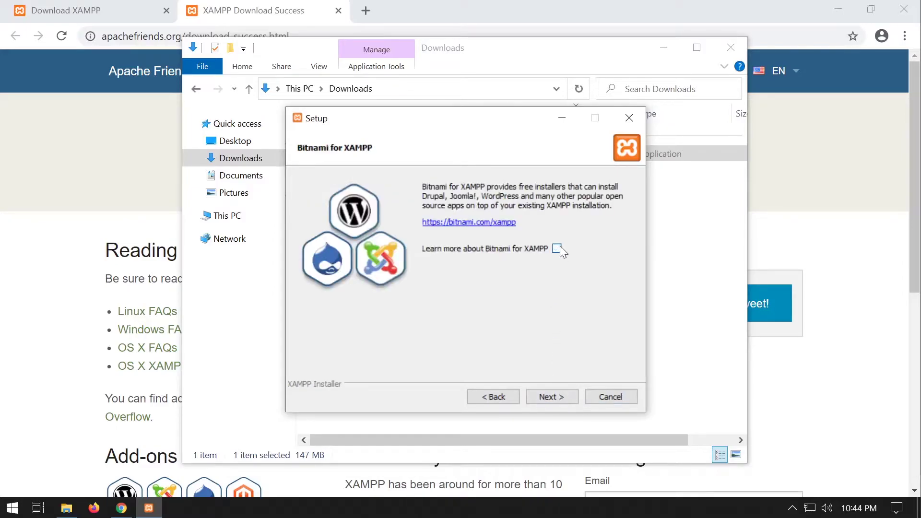
pyautogui.click(559, 399)
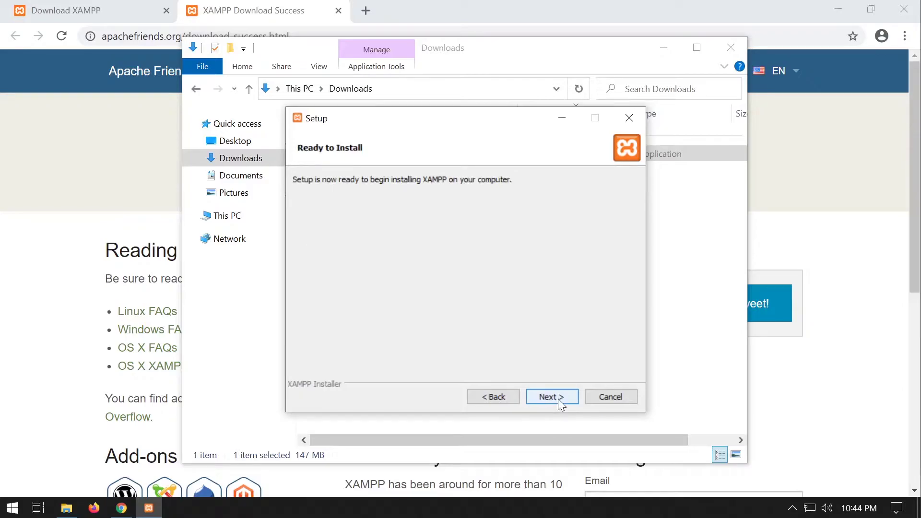
# Install XAMPP, allow Apache through the firewall, and finish without starting the Control Panel.
pyautogui.click(558, 398)
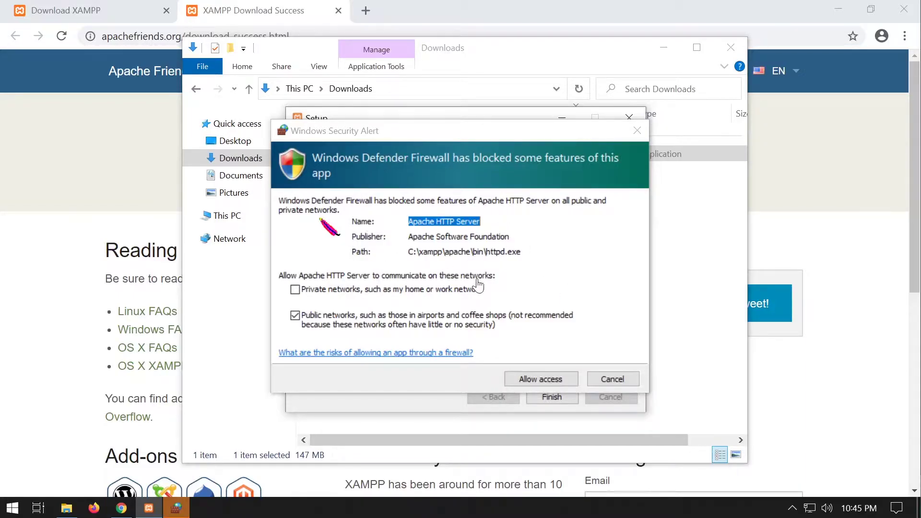
pyautogui.click(550, 380)
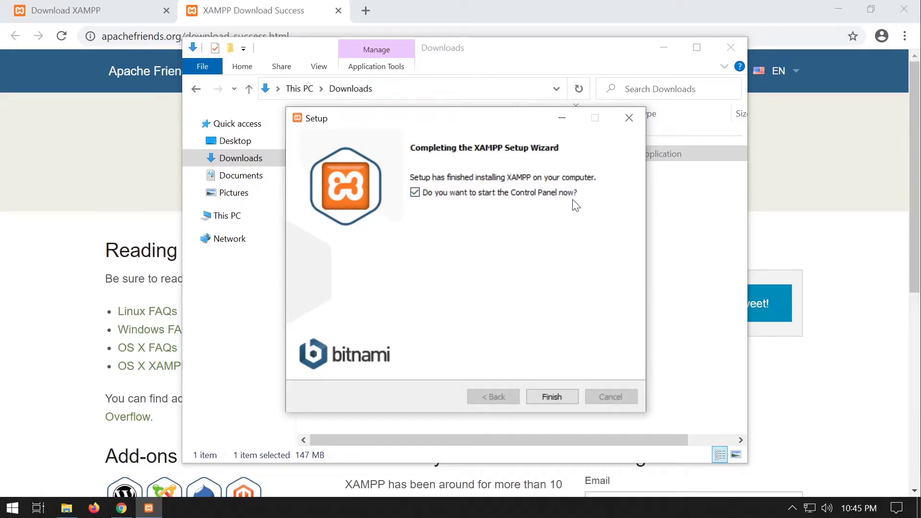
pyautogui.click(415, 193)
pyautogui.click(562, 396)
# Delete the XAMPP installer file from Downloads.
pyautogui.click(424, 165)
pyautogui.click(427, 159)
pyautogui.press('Delete')
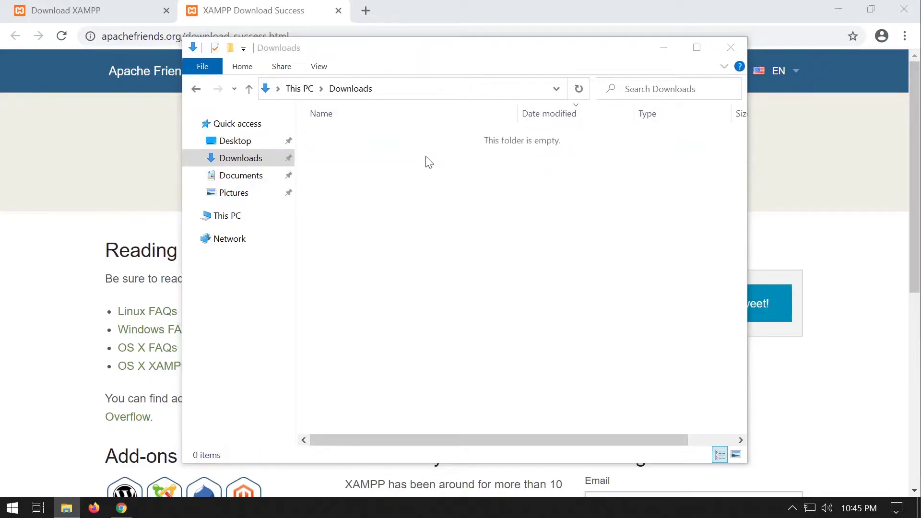
# Browse to C:\xampp via This PC and scroll down to the xampp-control application.
pyautogui.click(741, 50)
pyautogui.click(903, 9)
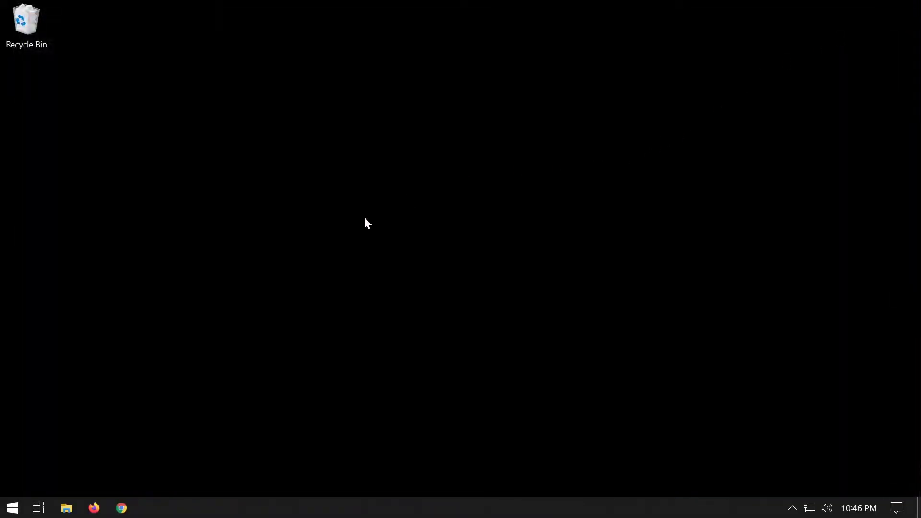
pyautogui.click(67, 509)
pyautogui.click(235, 217)
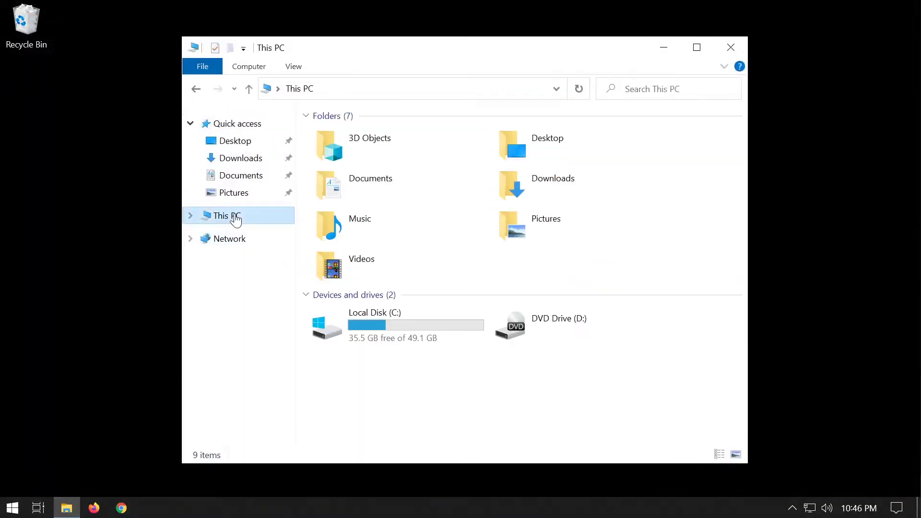
pyautogui.click(373, 323)
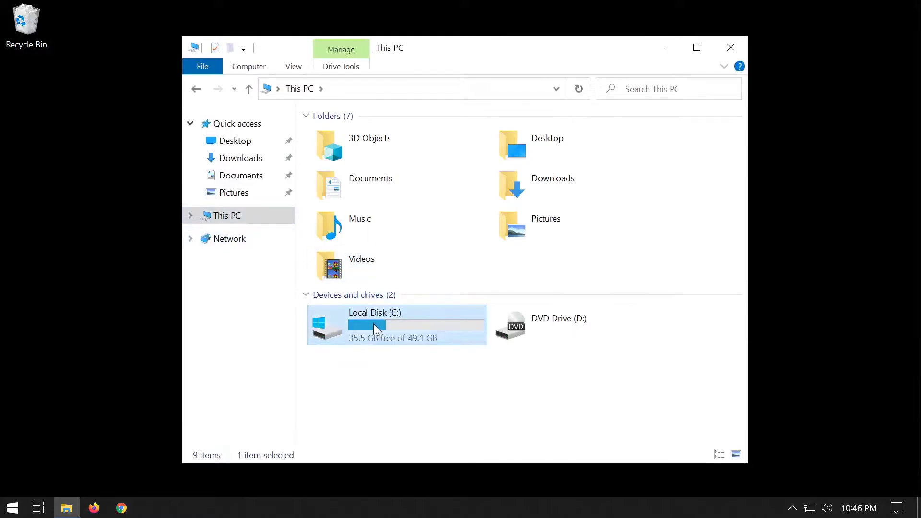
pyautogui.doubleClick(373, 323)
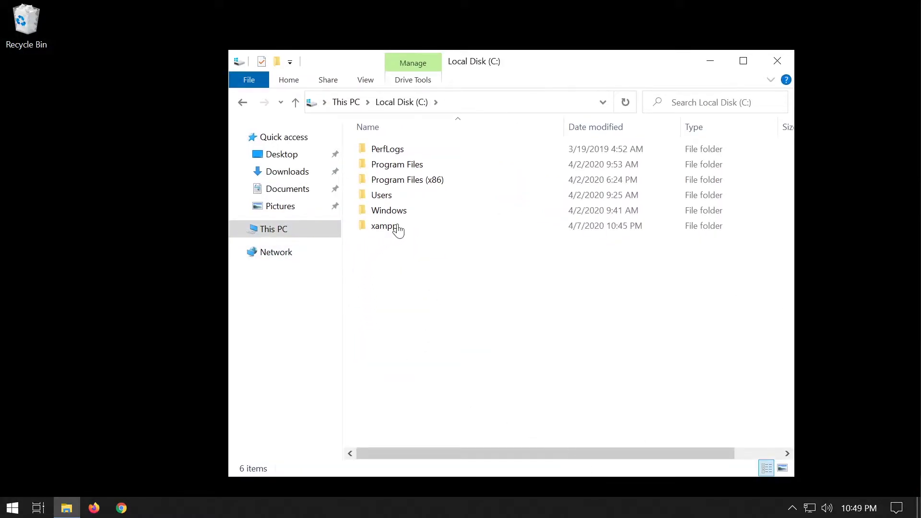
pyautogui.click(399, 230)
pyautogui.doubleClick(399, 230)
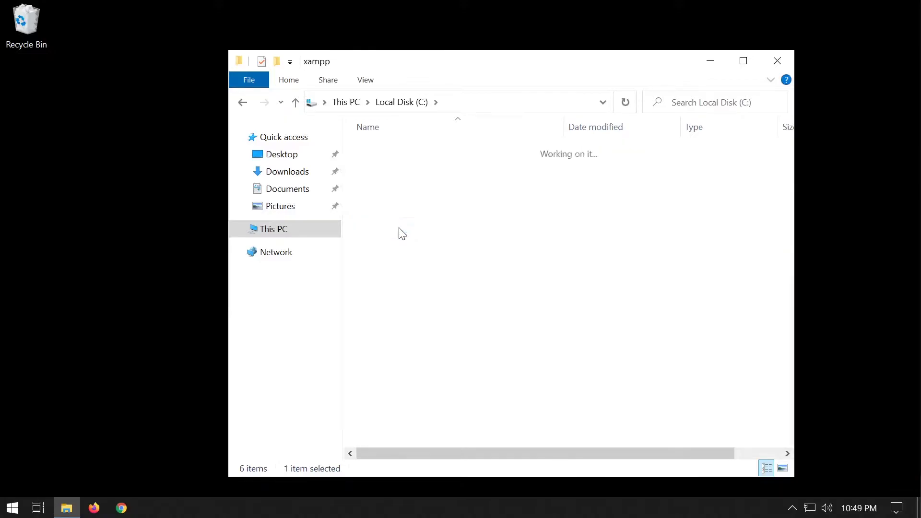
pyautogui.scroll(-5, 449, 293)
pyautogui.scroll(-3, 448, 292)
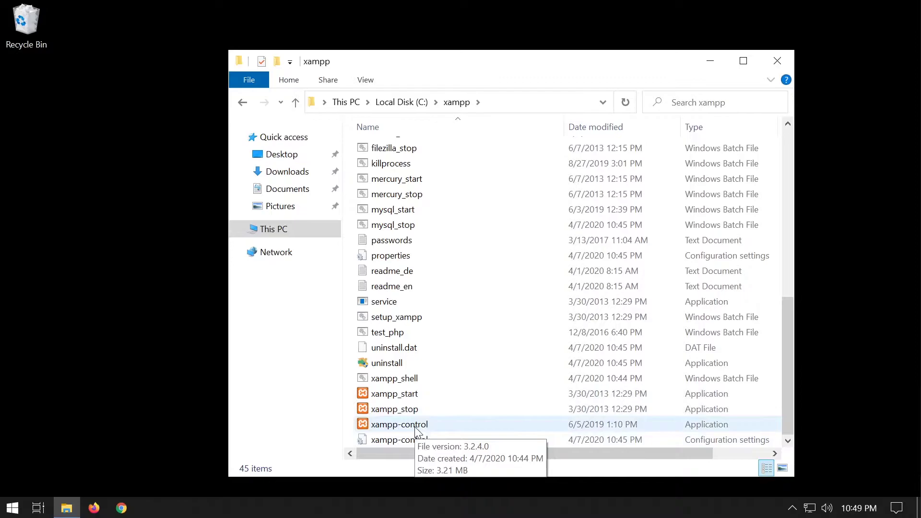
# Launch xampp-control with English as the language and dismiss the access denied error.
pyautogui.doubleClick(416, 425)
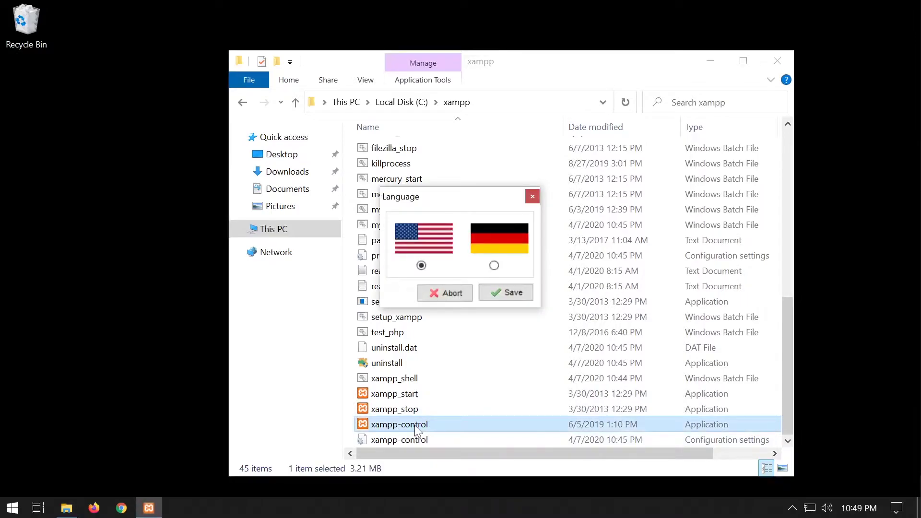
pyautogui.click(494, 296)
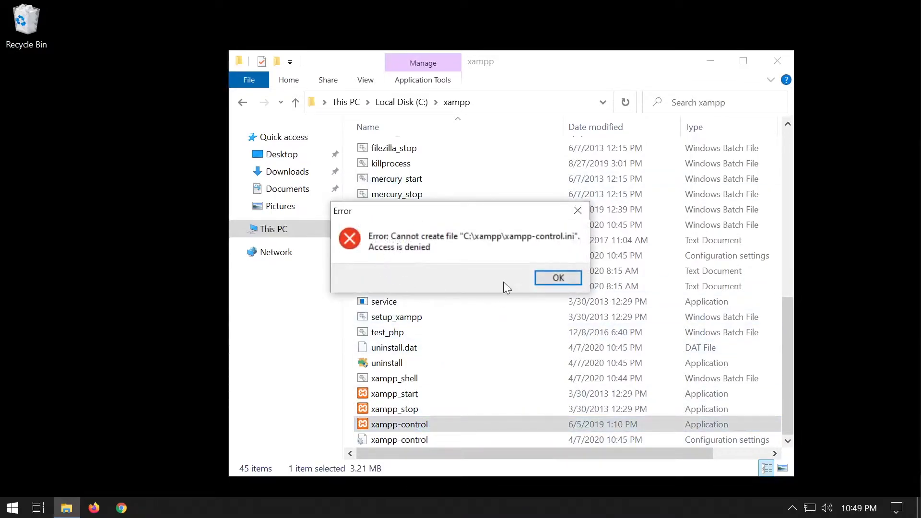
pyautogui.click(547, 279)
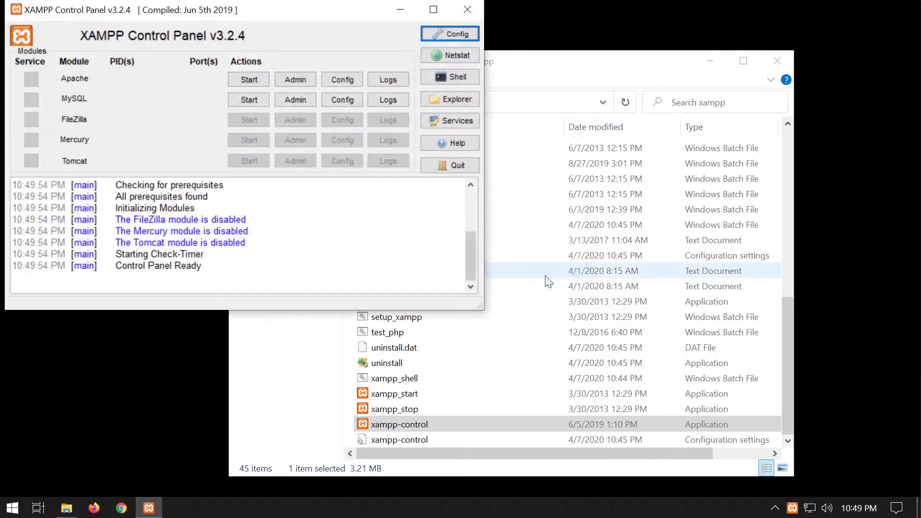
pyautogui.moveTo(319, 14); pyautogui.dragTo(487, 47)
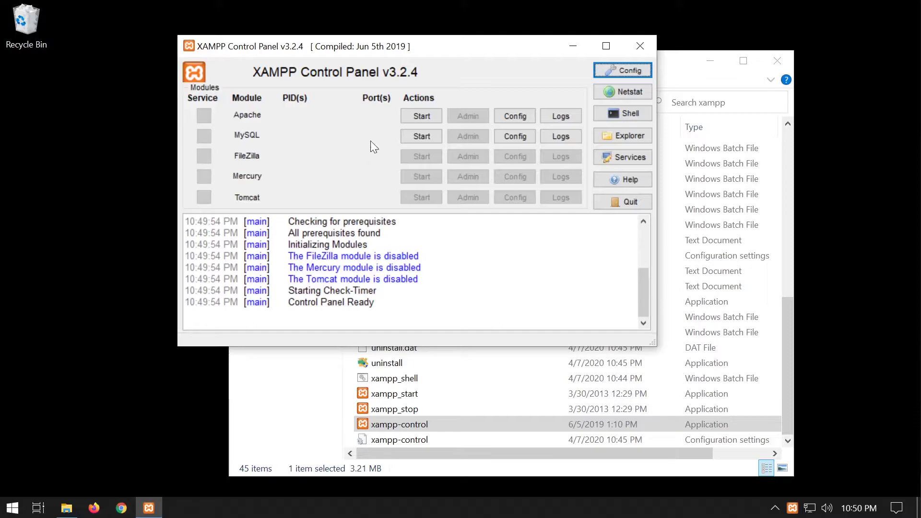
# Start Apache and MySQL in the Control Panel, then minimize it.
pyautogui.click(426, 120)
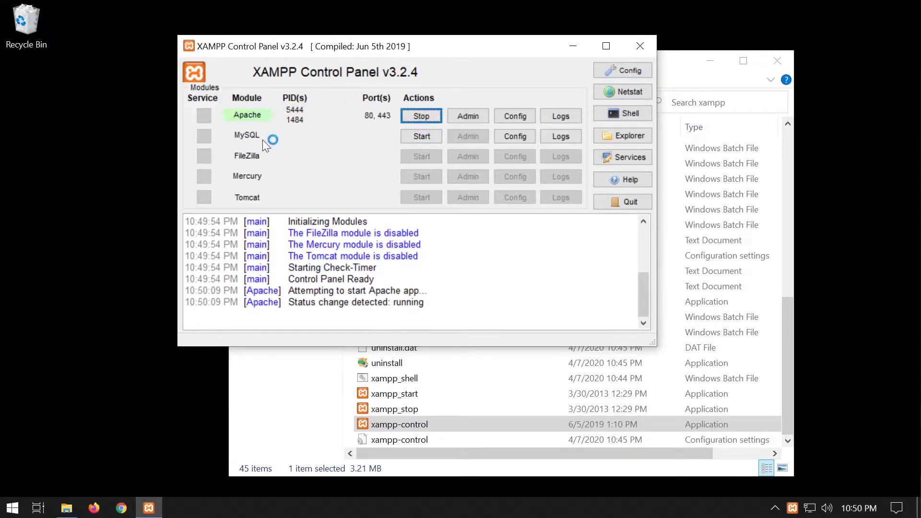
pyautogui.click(427, 135)
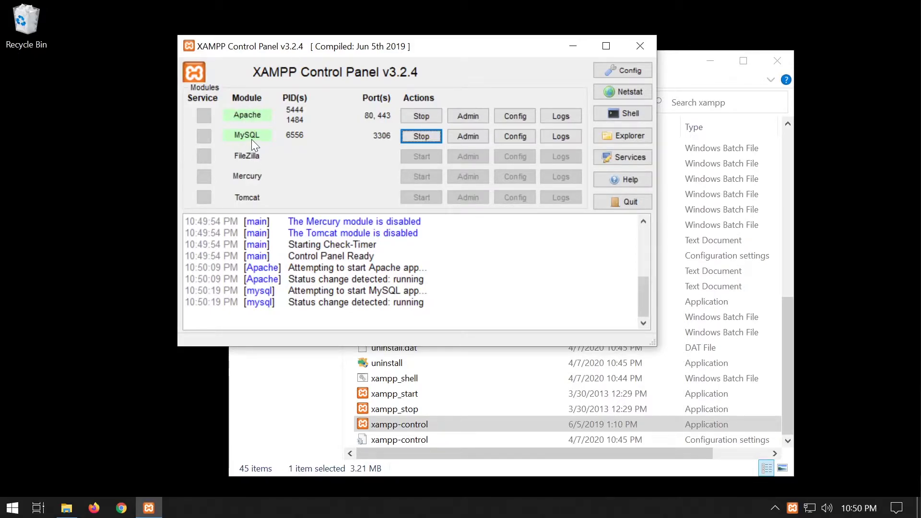
pyautogui.click(572, 47)
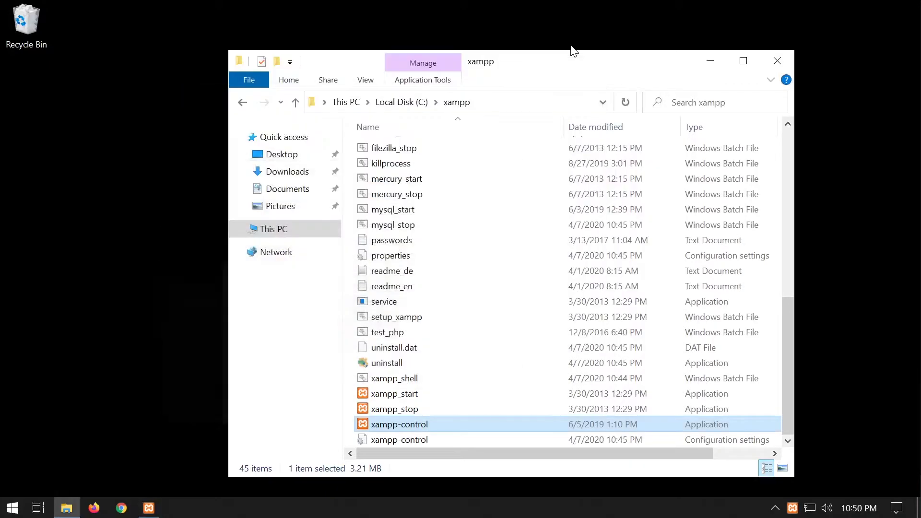
pyautogui.scroll(8, 616, 225)
# Close the xampp folder and load 127.0.0.1 in Chrome.
pyautogui.click(777, 61)
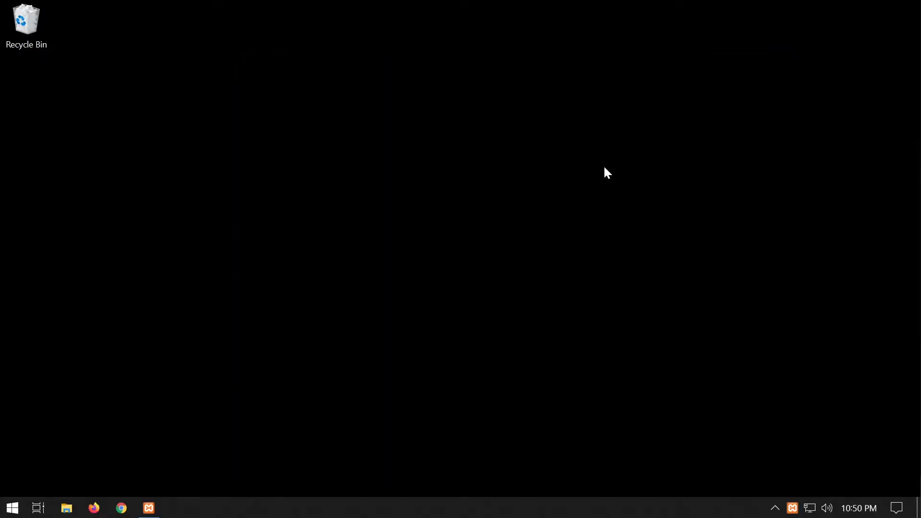
pyautogui.click(122, 514)
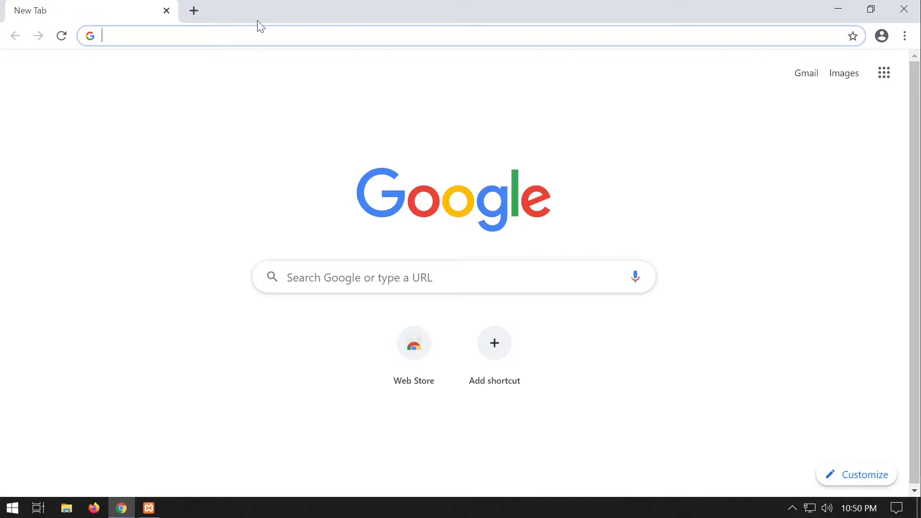
pyautogui.write('127')
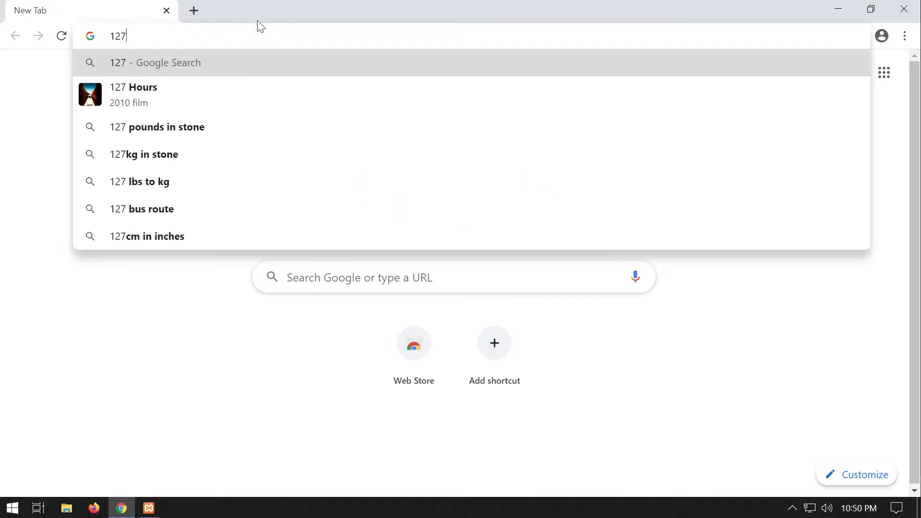
pyautogui.write('.0.0.')
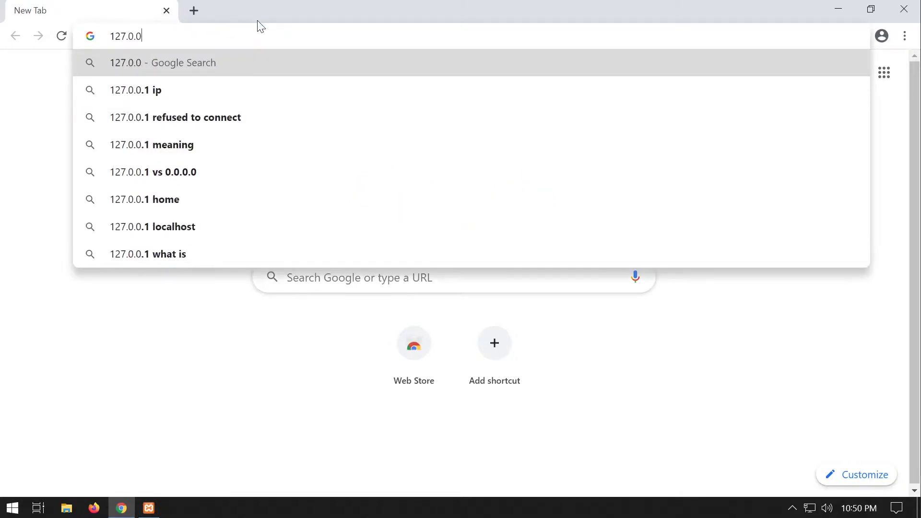
pyautogui.press('BackSpace')
pyautogui.write('.1')
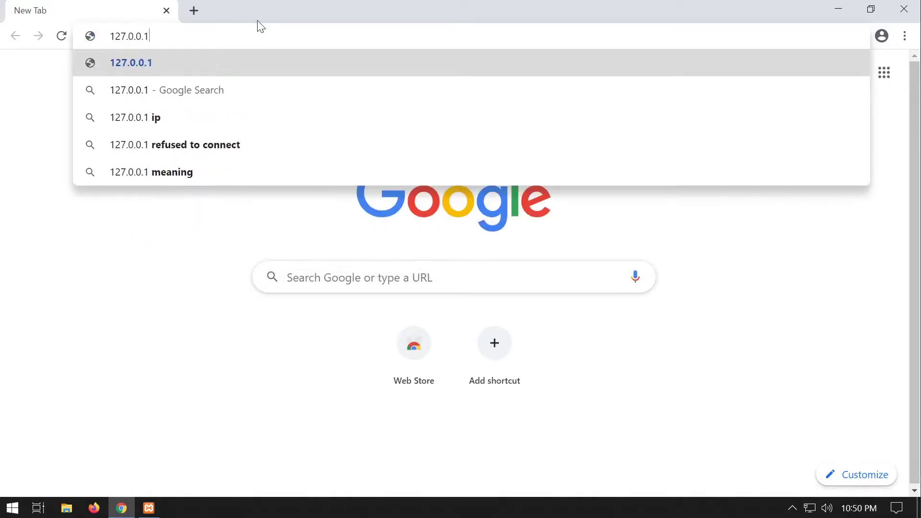
pyautogui.press('Return')
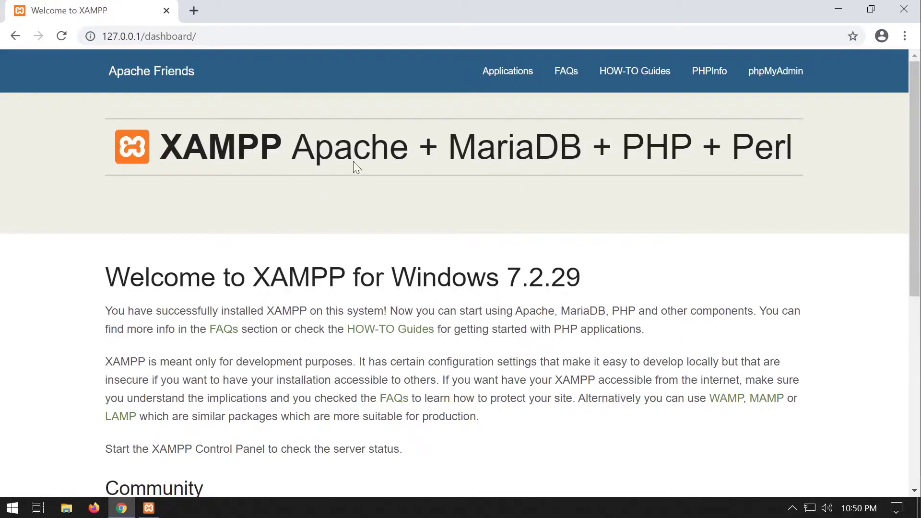
pyautogui.click(92, 41)
pyautogui.press('BackSpace')
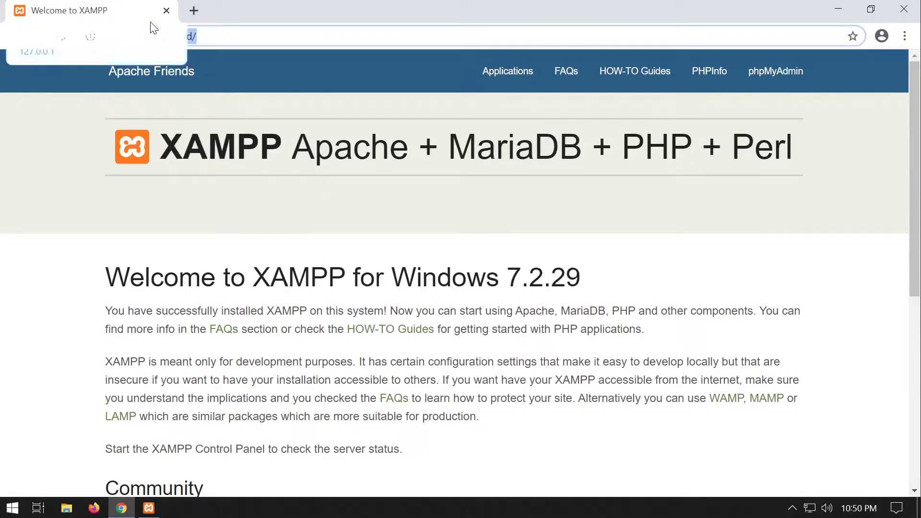
pyautogui.write('locahost')
pyautogui.press('Return')
pyautogui.click(212, 37)
pyautogui.write('http://localhos')
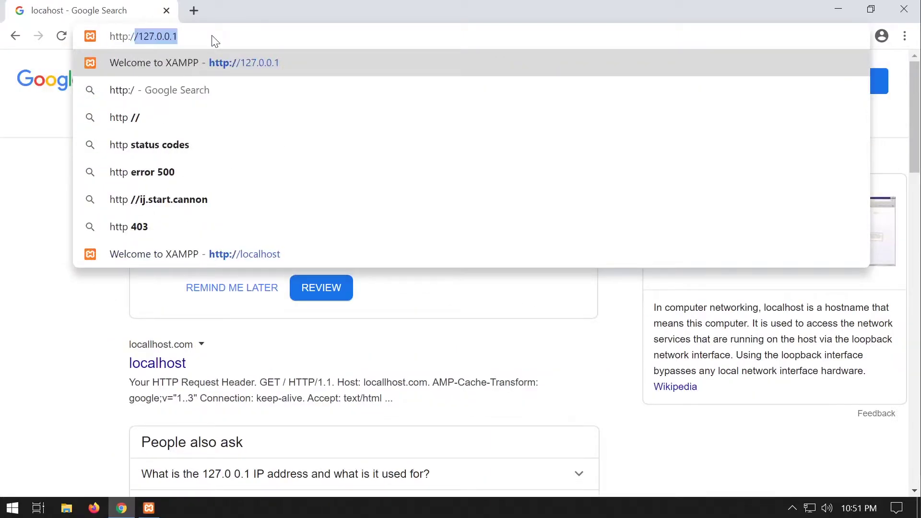
pyautogui.press('Return')
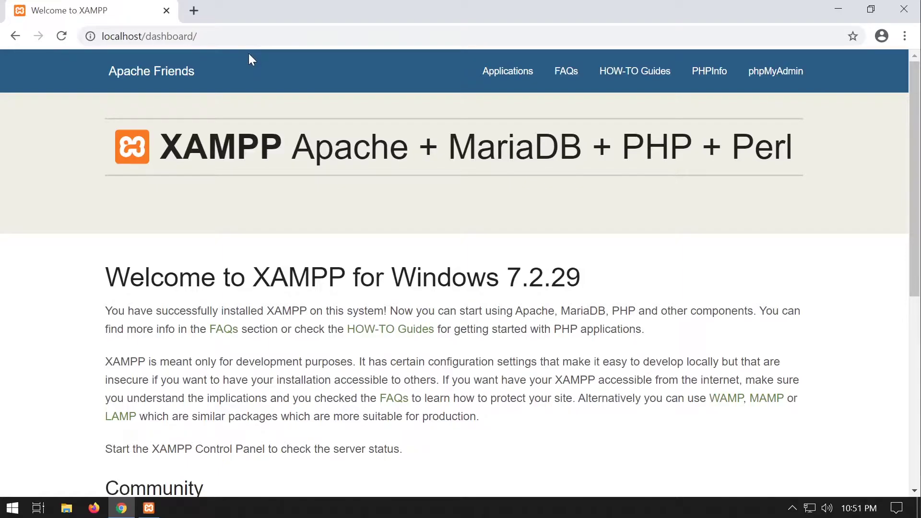
pyautogui.moveTo(198, 36); pyautogui.dragTo(146, 36)
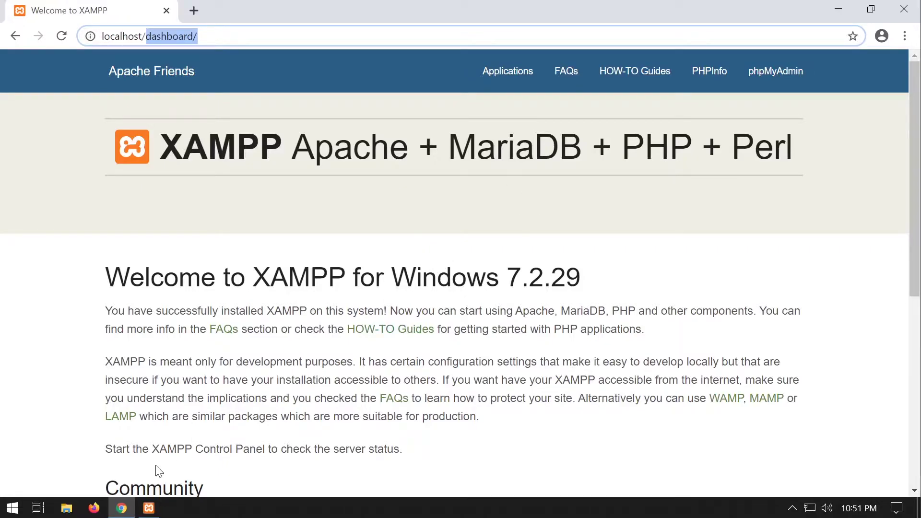
pyautogui.click(66, 510)
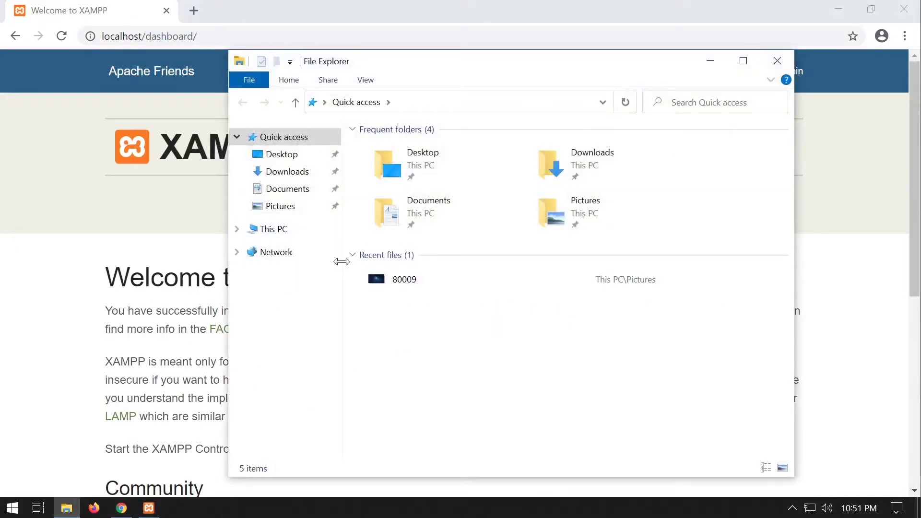
# Navigate This PC > Local Disk (C:) > xampp > htdocs.
pyautogui.click(296, 230)
pyautogui.doubleClick(410, 335)
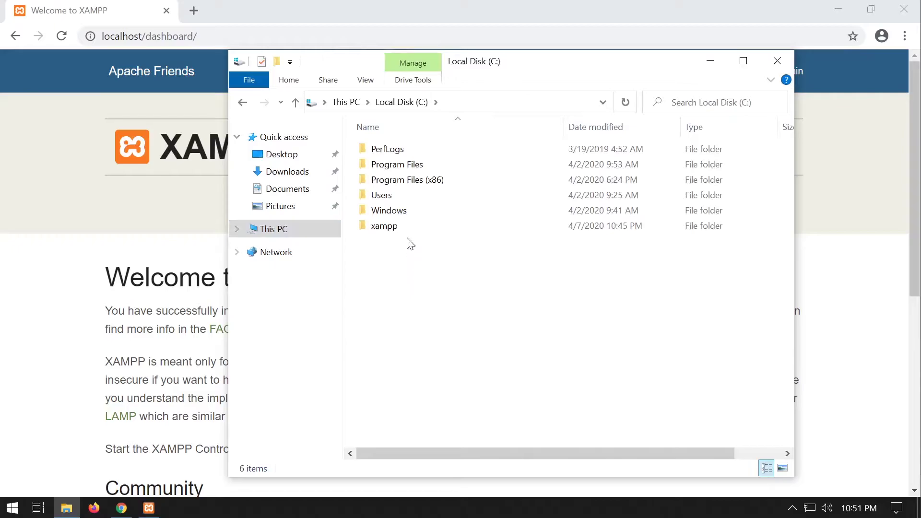
pyautogui.doubleClick(385, 226)
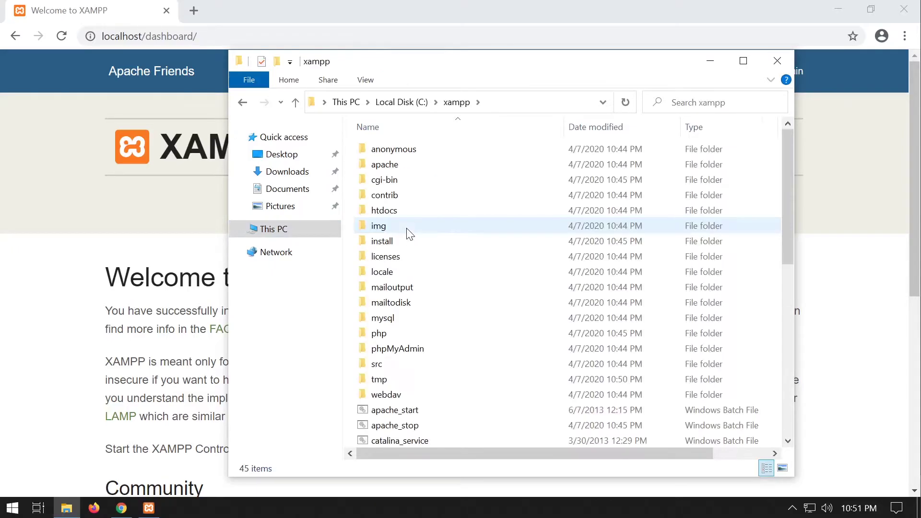
pyautogui.scroll(-8, 480, 366)
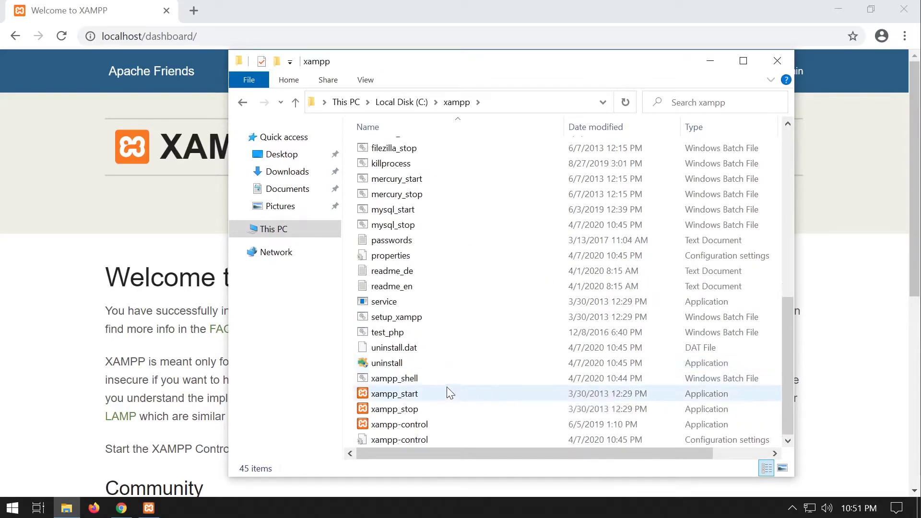
pyautogui.click(793, 508)
pyautogui.scroll(8, 496, 366)
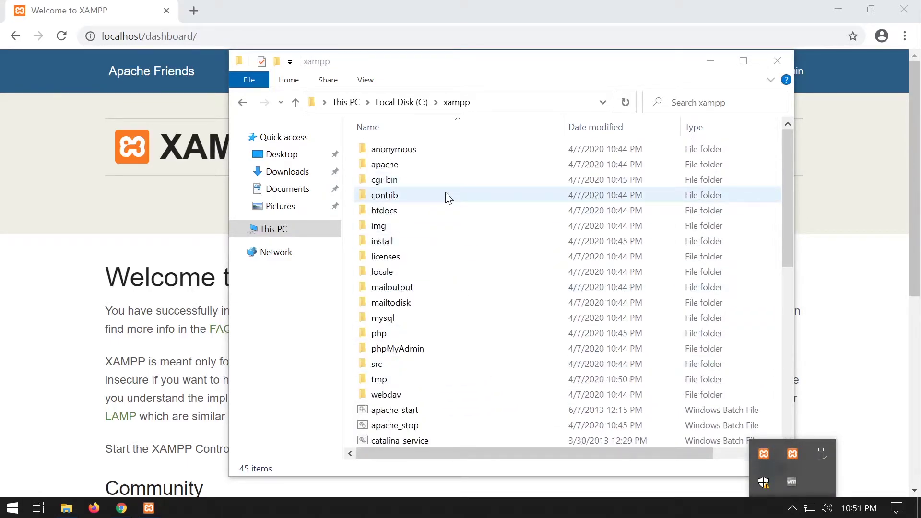
pyautogui.click(442, 209)
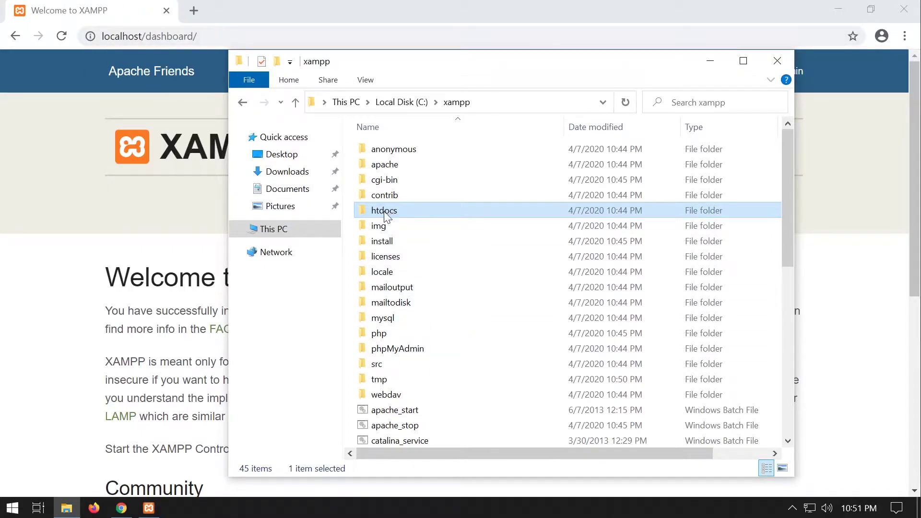
pyautogui.moveTo(403, 220)
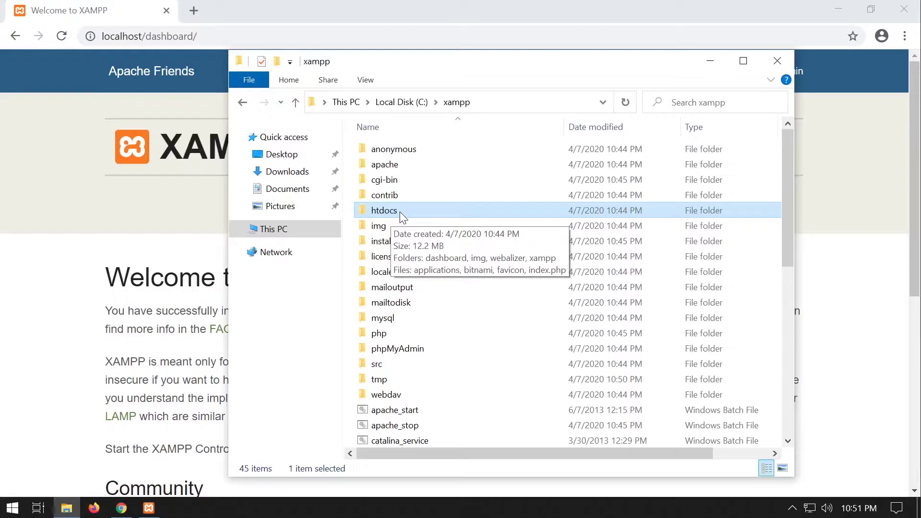
pyautogui.doubleClick(399, 212)
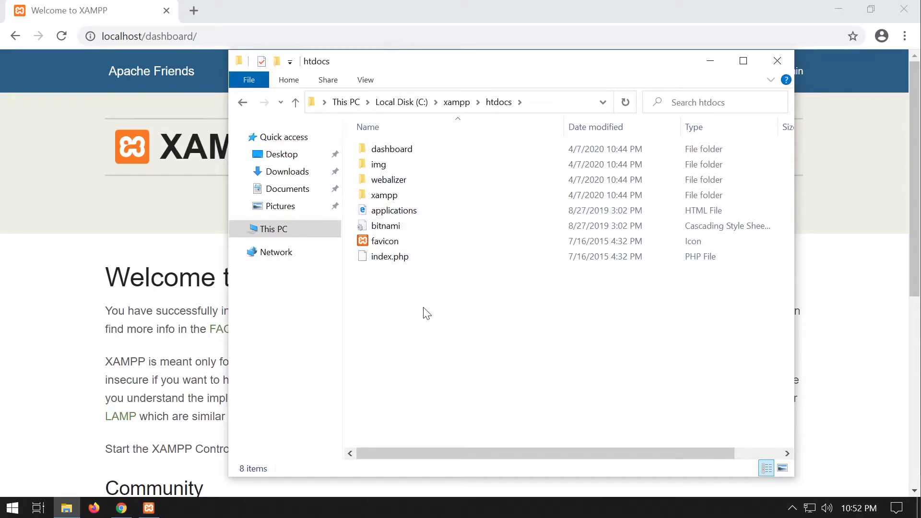
# Delete the other htdocs files and rename the applications file to index.
pyautogui.moveTo(423, 296); pyautogui.dragTo(415, 152)
pyautogui.press('Delete')
pyautogui.press('Delete')
pyautogui.rightClick(404, 149)
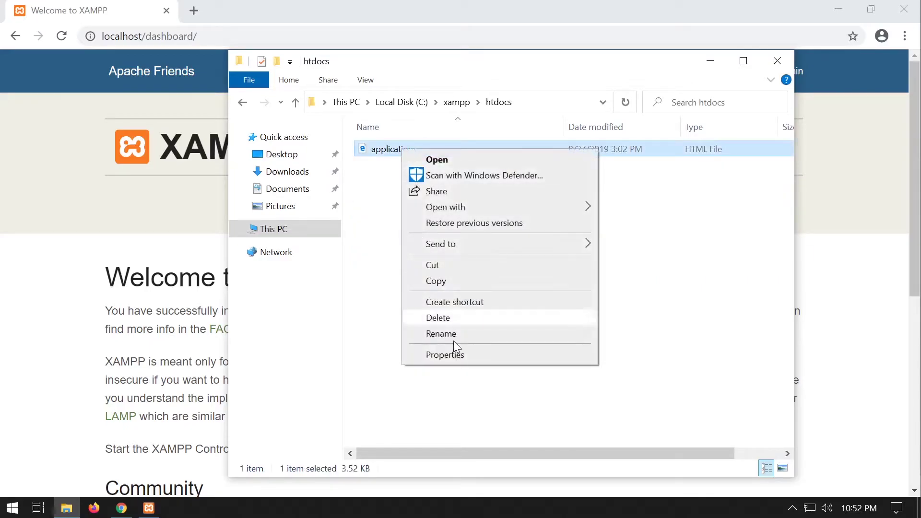
pyautogui.click(467, 334)
pyautogui.write('index')
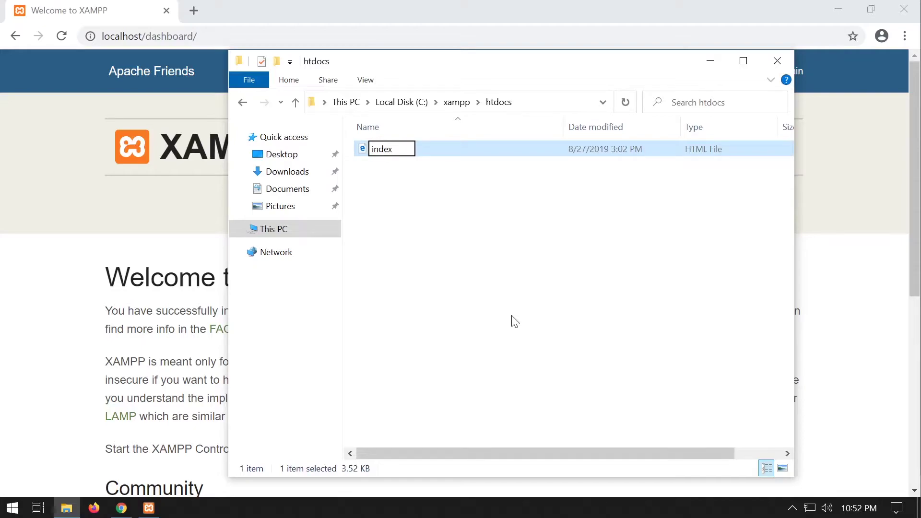
pyautogui.press('Return')
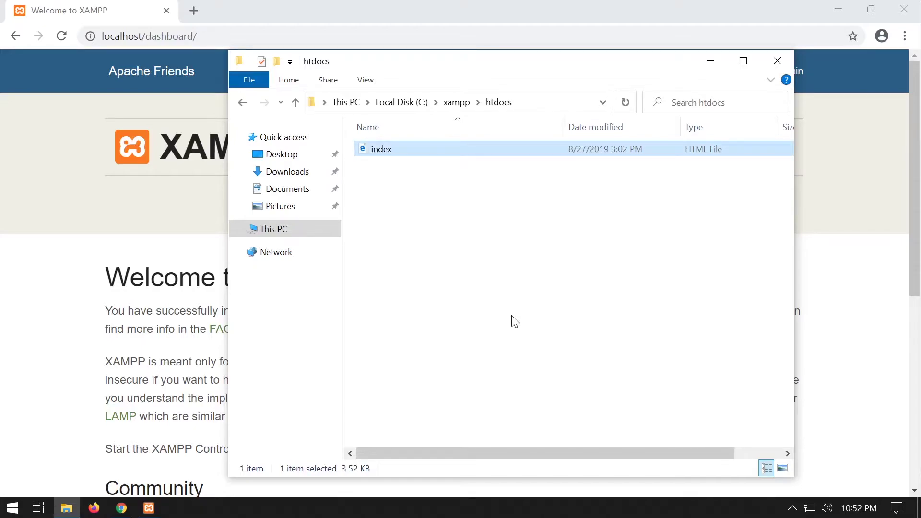
# Open the index file in Notepad via Open with > More apps.
pyautogui.rightClick(385, 147)
pyautogui.moveTo(460, 205)
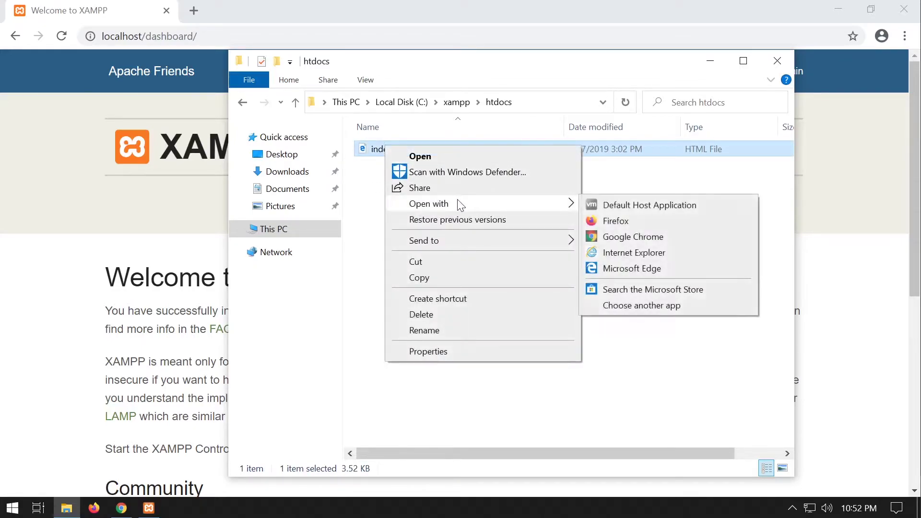
pyautogui.click(658, 307)
pyautogui.scroll(-2, 421, 358)
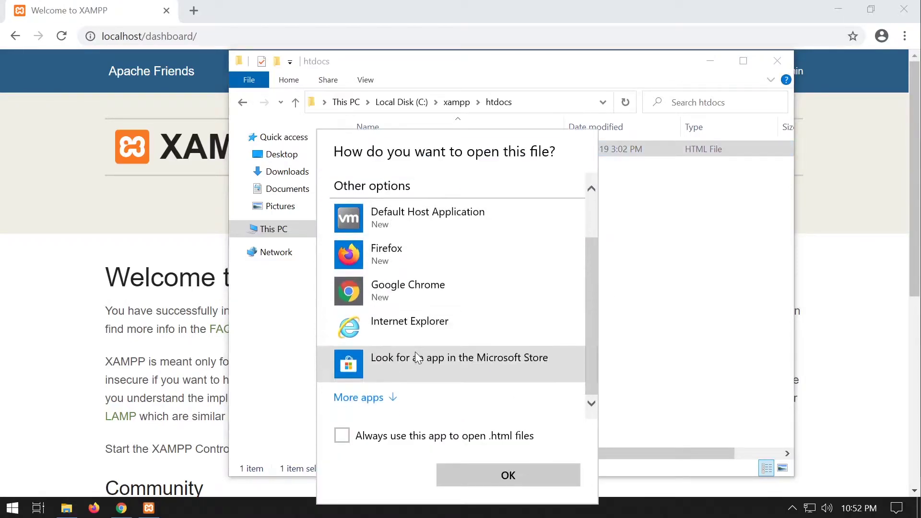
pyautogui.click(386, 397)
pyautogui.scroll(-5, 393, 398)
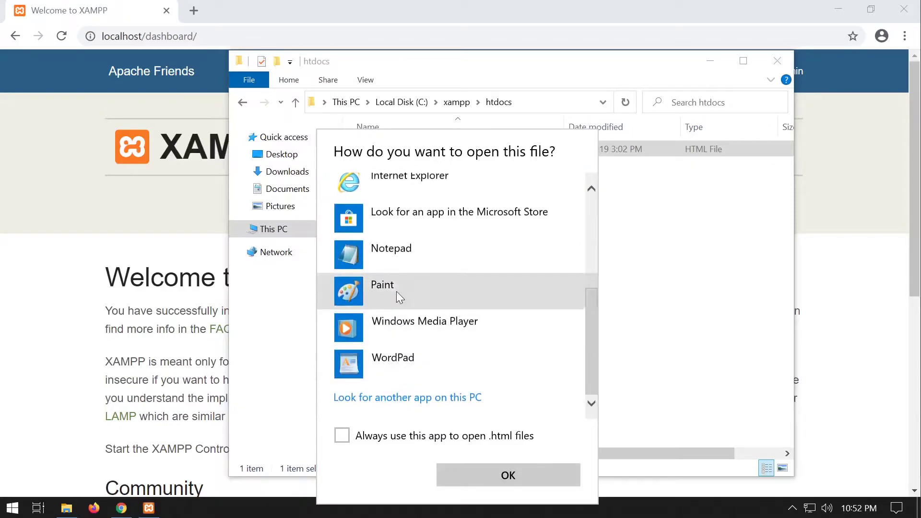
pyautogui.click(412, 255)
pyautogui.click(497, 477)
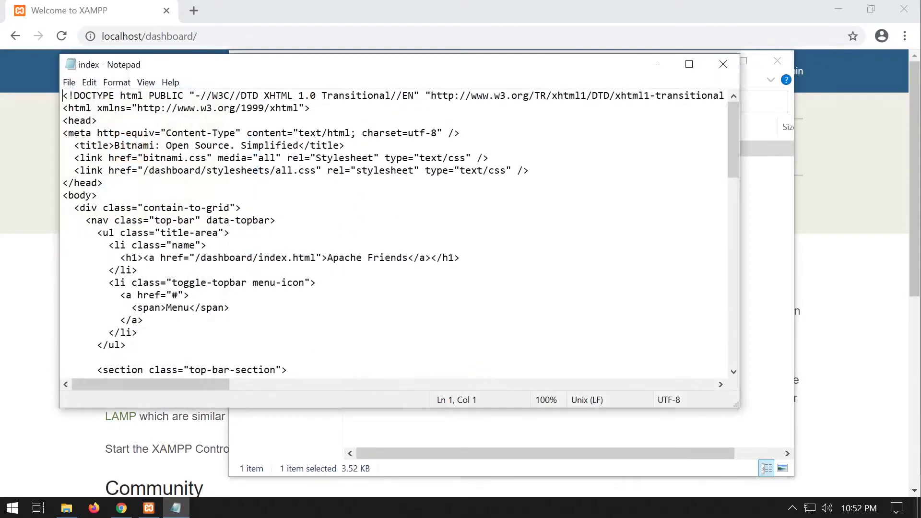
# Replace all the index file's HTML with 'hello', save, and close Notepad.
pyautogui.scroll(-5, 399, 231)
pyautogui.hotkey('ctrl', 'a')
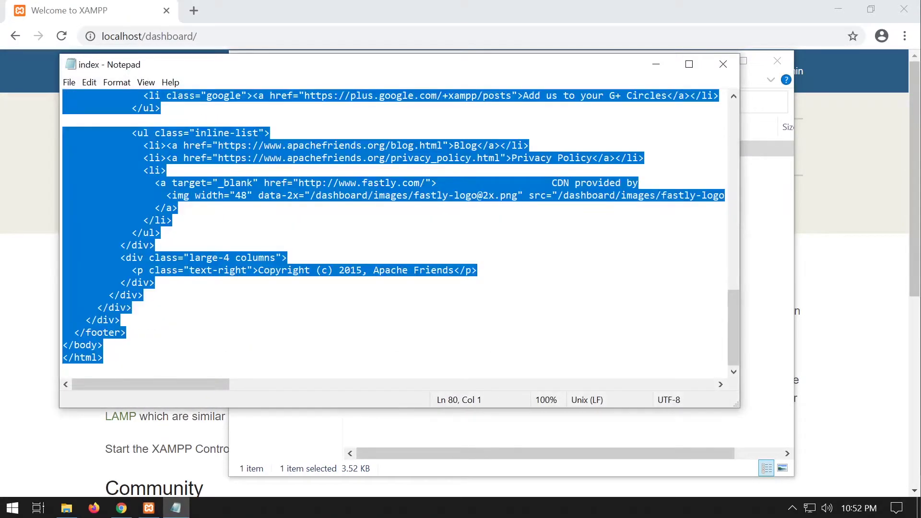
pyautogui.press('BackSpace')
pyautogui.hotkey('ctrl', 's')
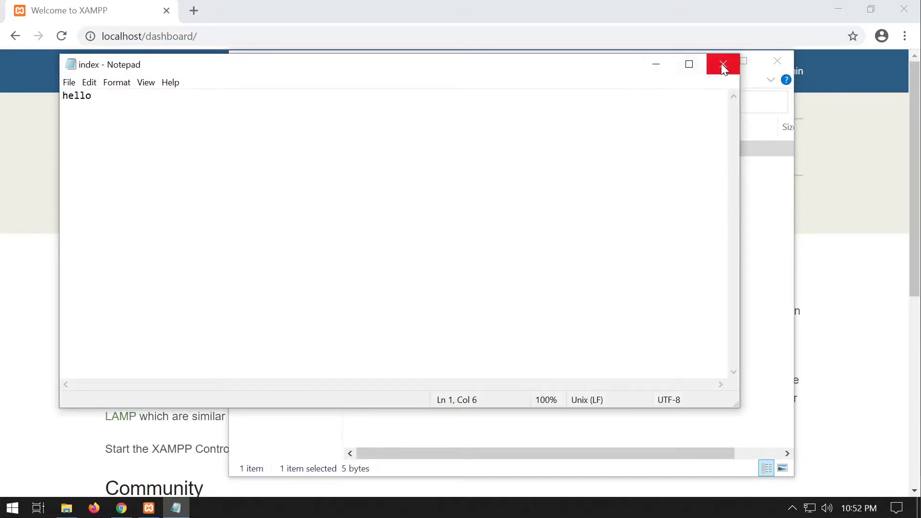
pyautogui.click(723, 64)
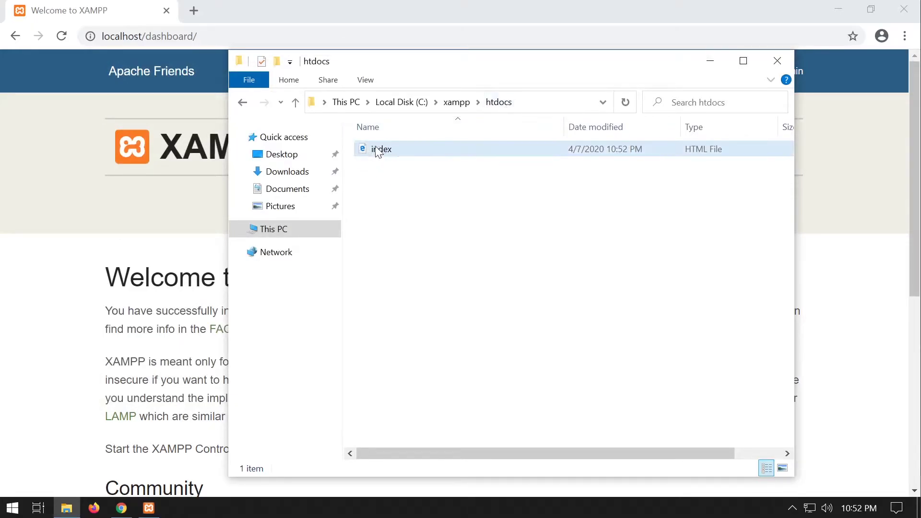
# Strip dashboard/ from the address so plain localhost loads the hello page.
pyautogui.click(62, 36)
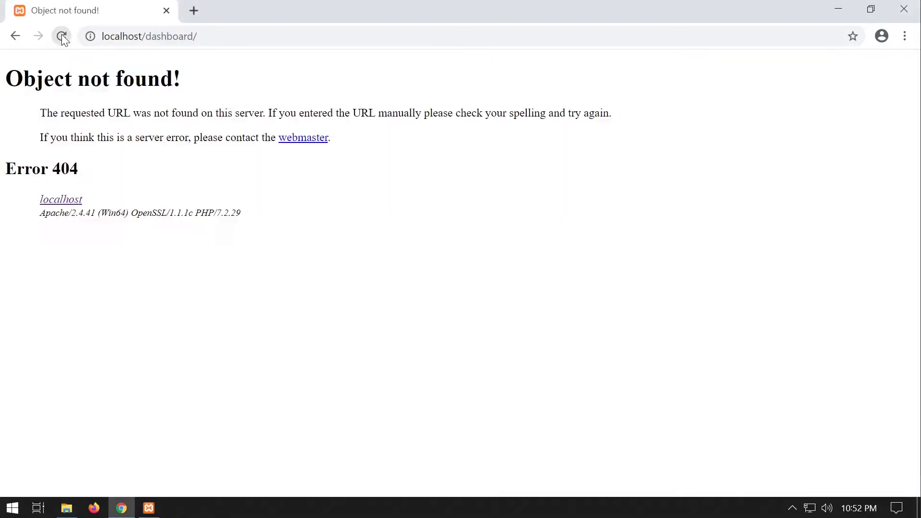
pyautogui.moveTo(197, 36); pyautogui.dragTo(143, 36)
pyautogui.press('BackSpace')
pyautogui.press('Return')
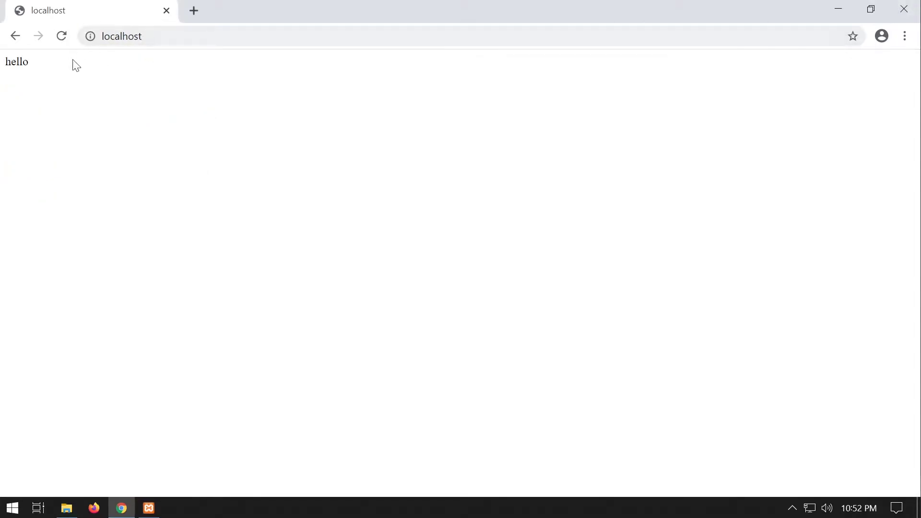
# Load 127.0.0.1 and confirm it also shows the hello page.
pyautogui.moveTo(203, 36); pyautogui.dragTo(70, 47)
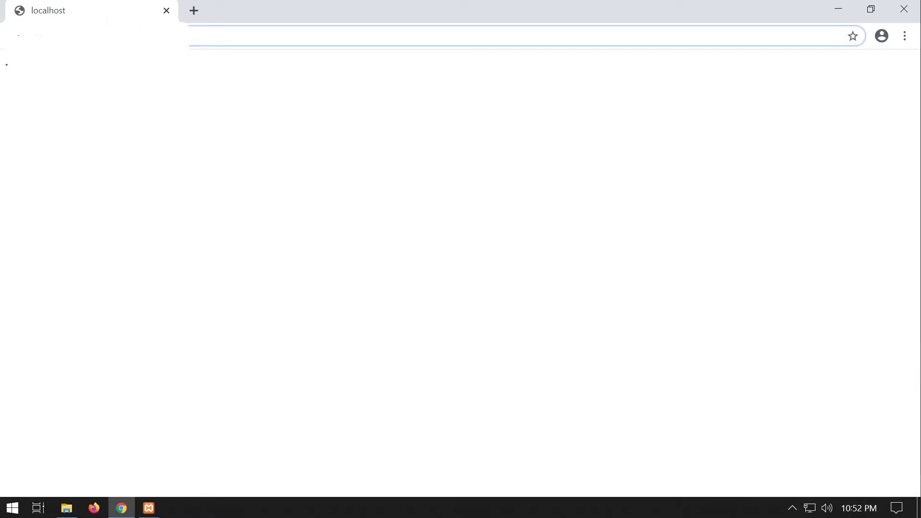
pyautogui.moveTo(250, 36); pyautogui.dragTo(91, 38)
pyautogui.click(143, 36)
pyautogui.hotkey('ctrl', 'a')
pyautogui.write('1')
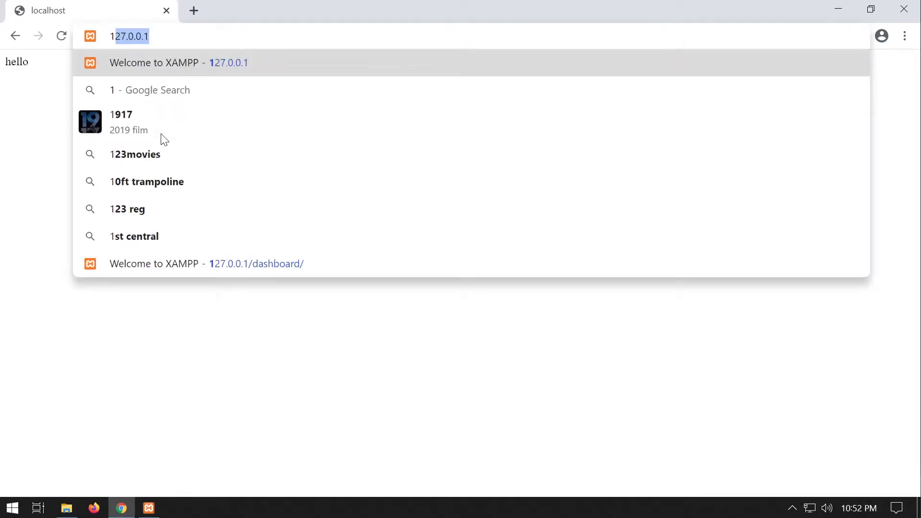
pyautogui.press('Return')
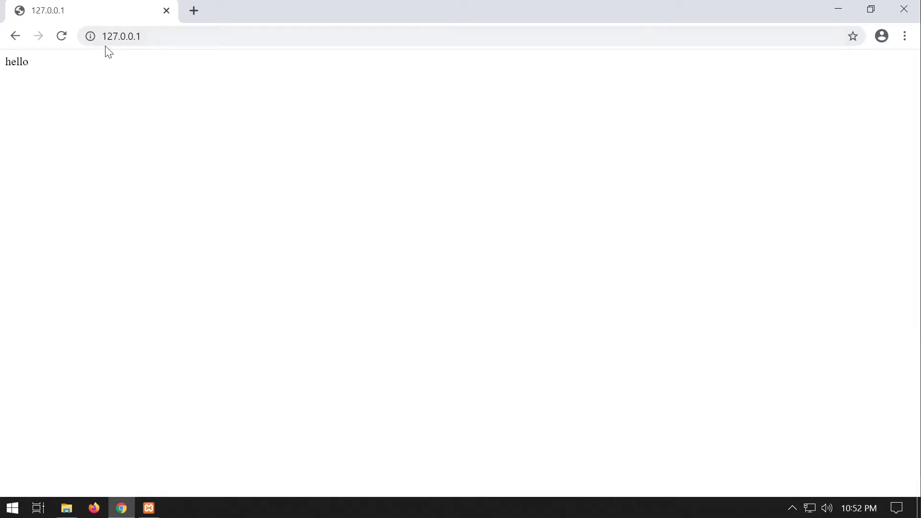
pyautogui.moveTo(46, 63); pyautogui.dragTo(5, 62)
# Rename the index file in C:\xampp\htdocs to asdas.
pyautogui.click(66, 505)
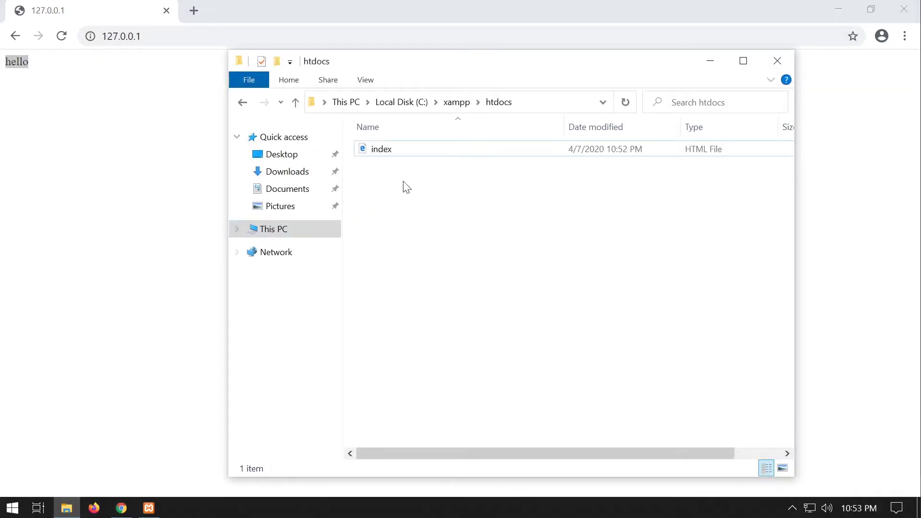
pyautogui.click(392, 156)
pyautogui.rightClick(382, 146)
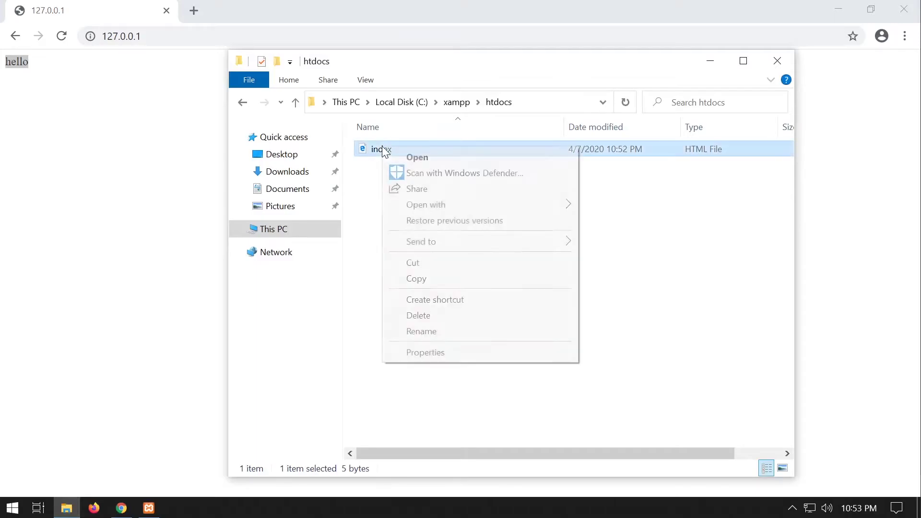
pyautogui.click(451, 333)
pyautogui.write('asdas')
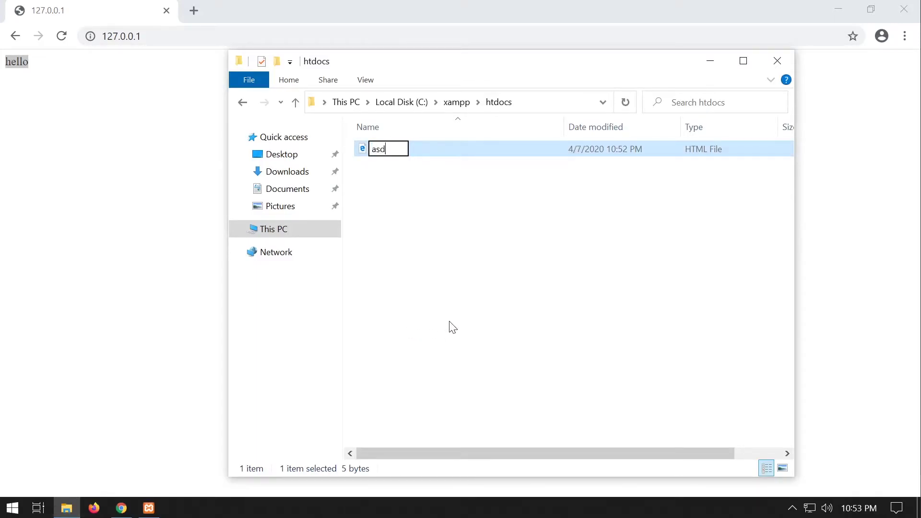
pyautogui.press('Return')
# Reload 127.0.0.1 and open asdas.html, which renders the hello page.
pyautogui.click(60, 36)
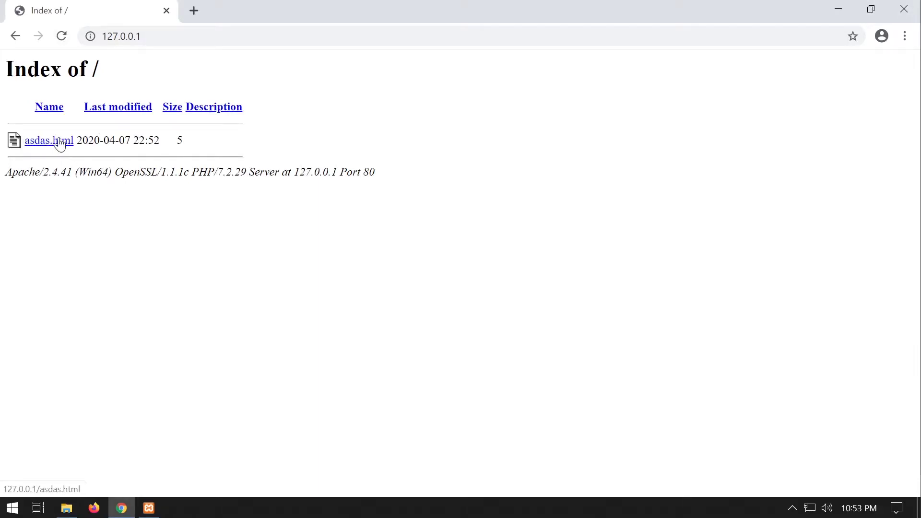
pyautogui.click(66, 509)
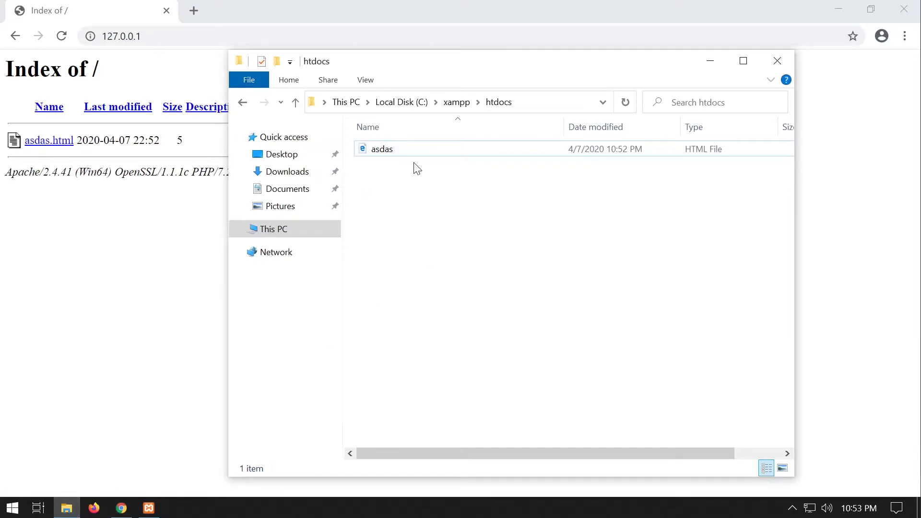
pyautogui.click(161, 37)
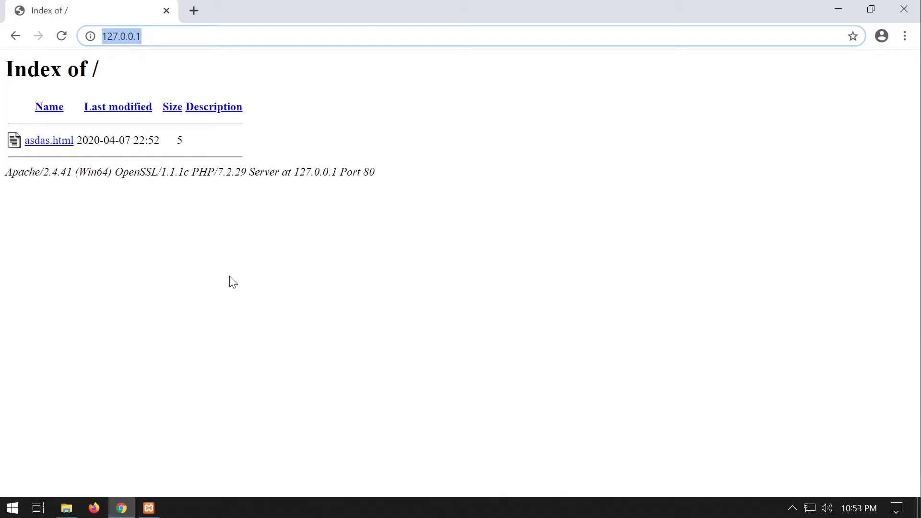
pyautogui.click(792, 508)
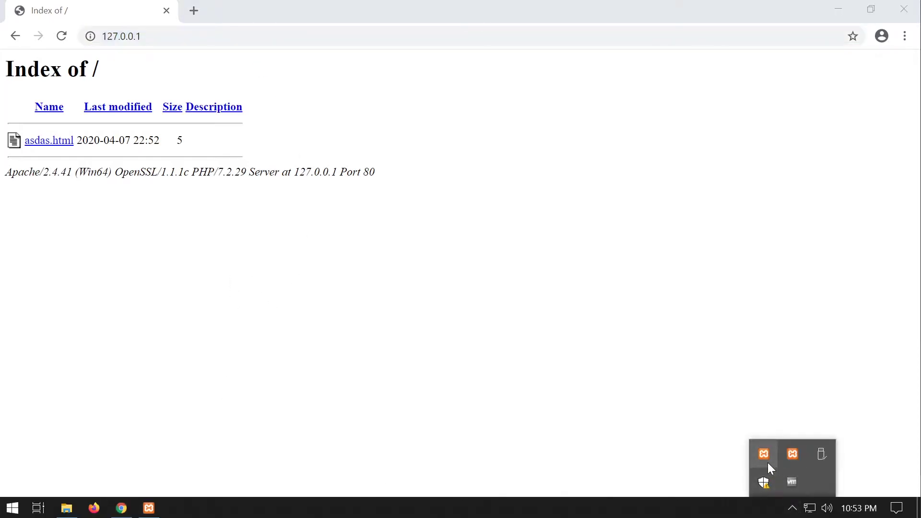
pyautogui.click(765, 454)
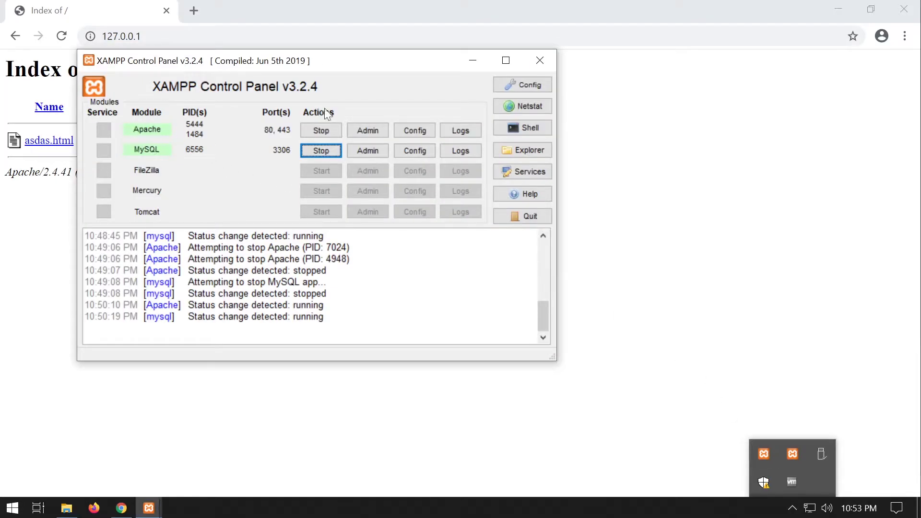
pyautogui.click(547, 59)
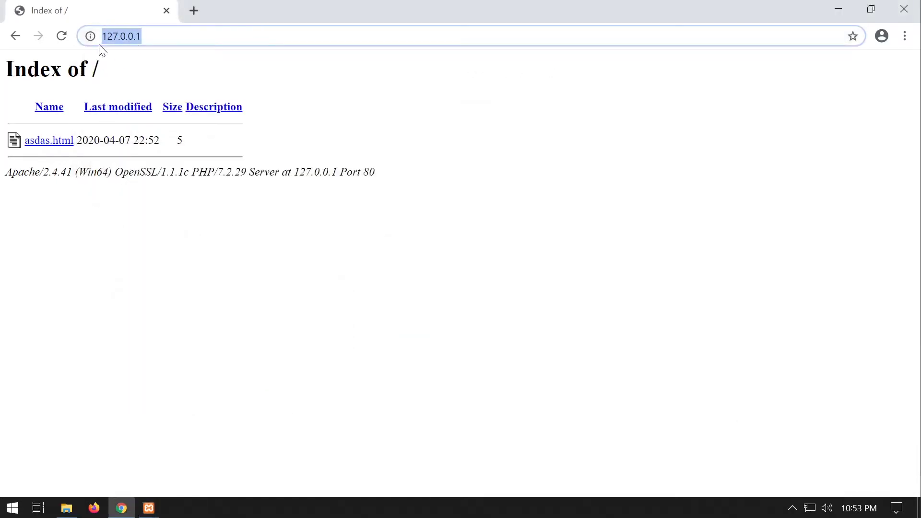
pyautogui.click(66, 506)
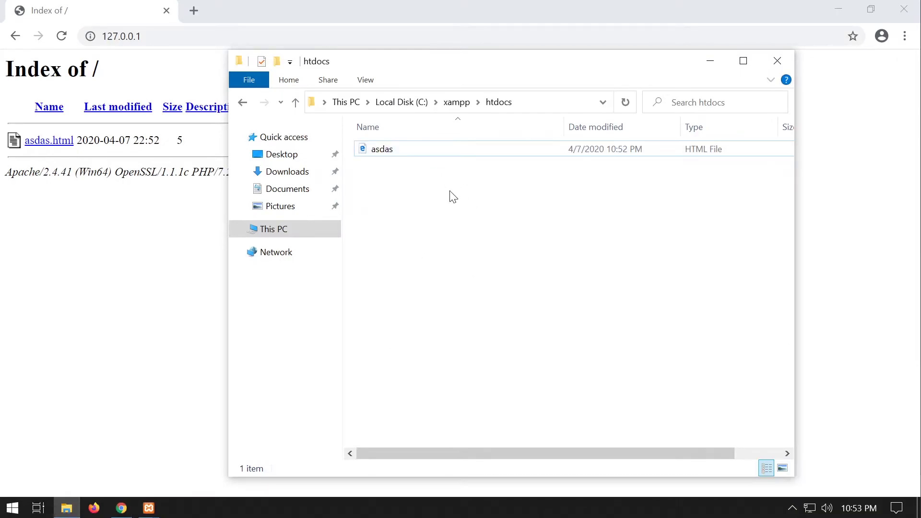
pyautogui.click(119, 139)
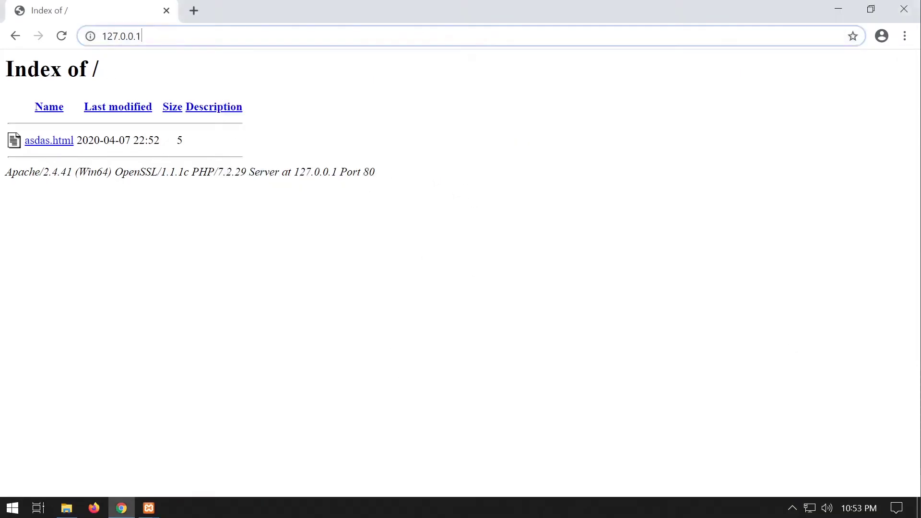
pyautogui.click(48, 142)
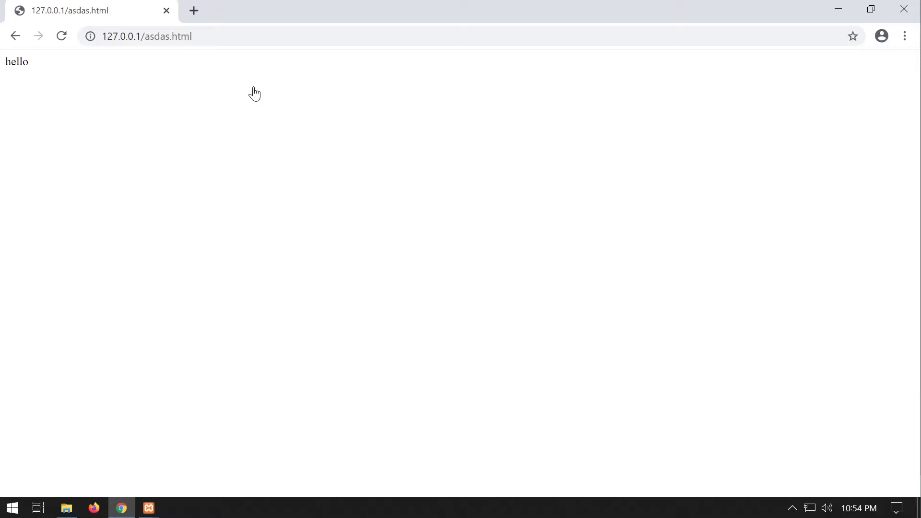
pyautogui.moveTo(214, 37); pyautogui.dragTo(150, 37)
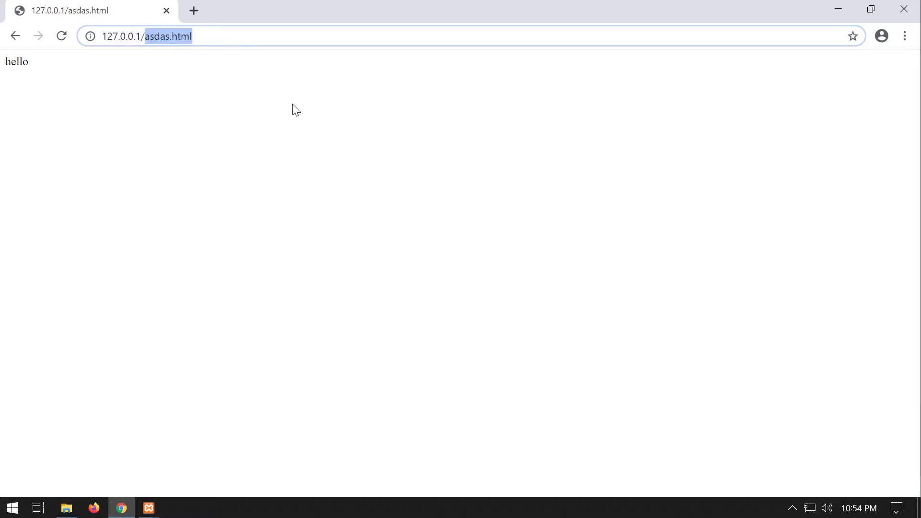
# Load 127.0.0.1/phpmyadmin to list the default databases, including mysql and test.
pyautogui.write('ph')
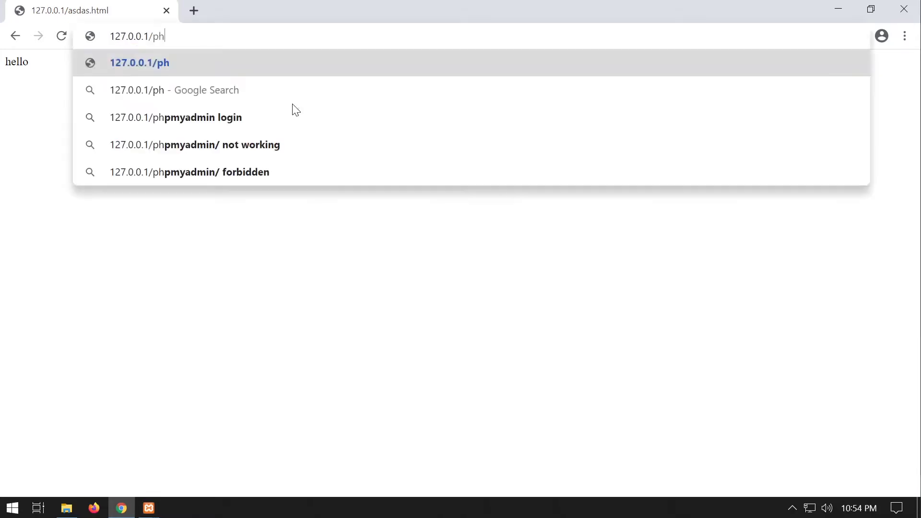
pyautogui.write('pmyadmin')
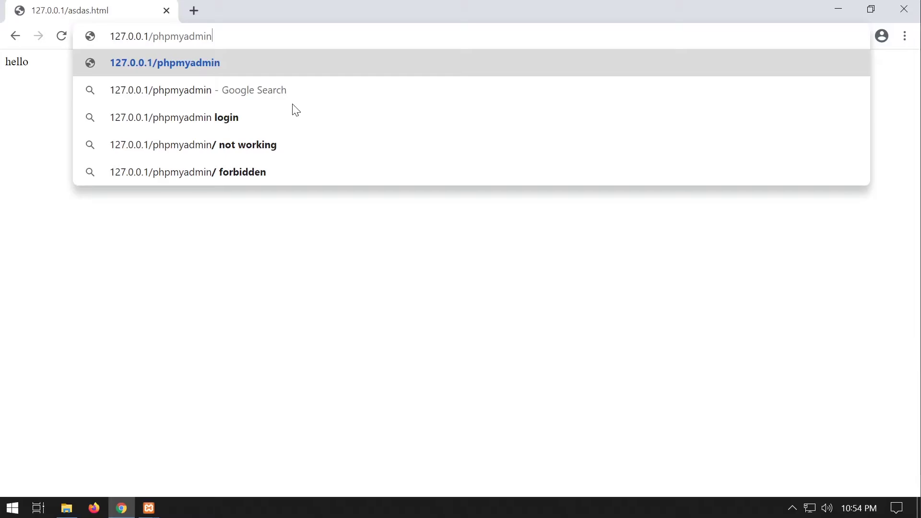
pyautogui.press('Return')
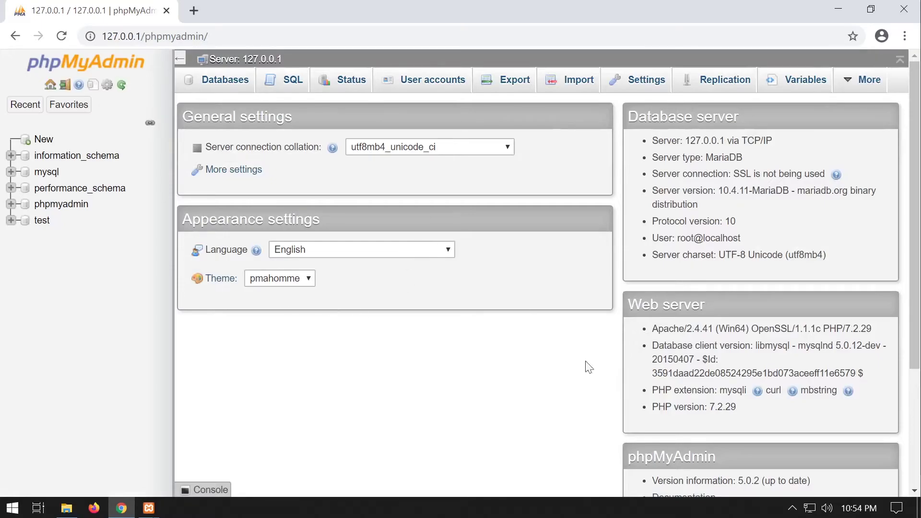
pyautogui.click(792, 509)
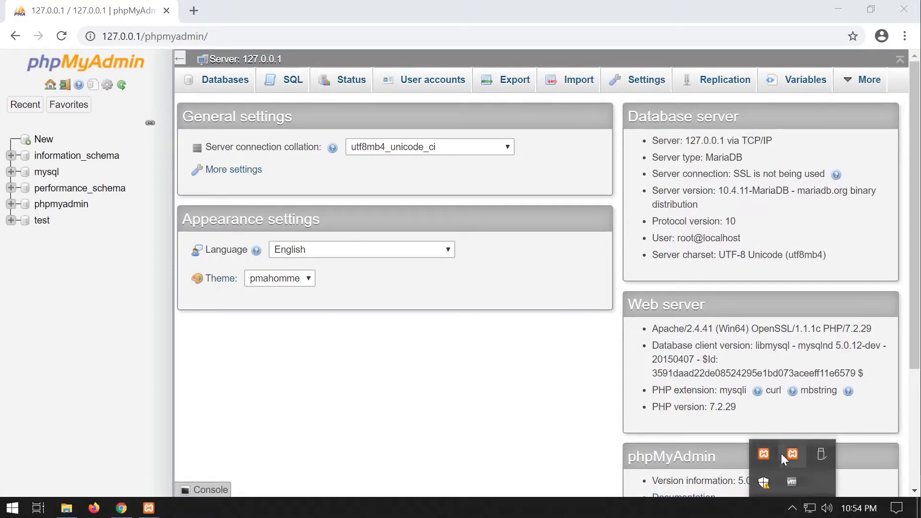
pyautogui.click(764, 453)
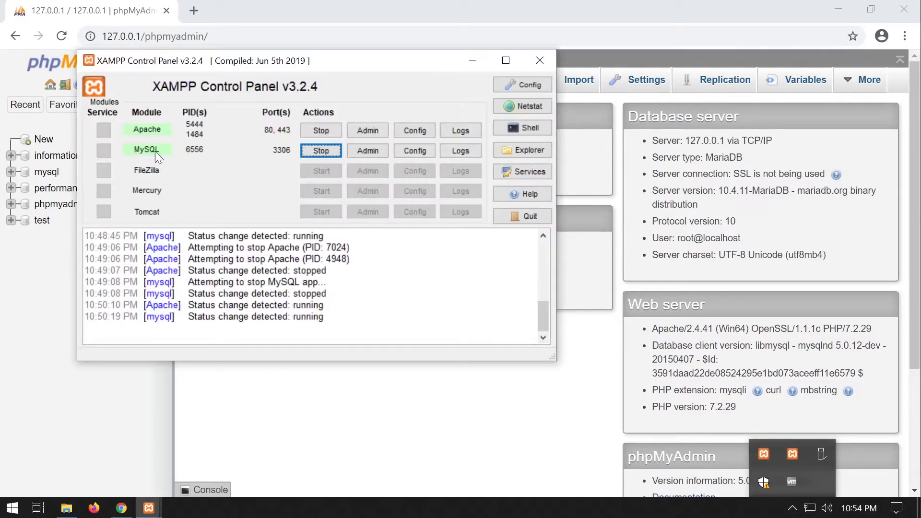
pyautogui.click(468, 74)
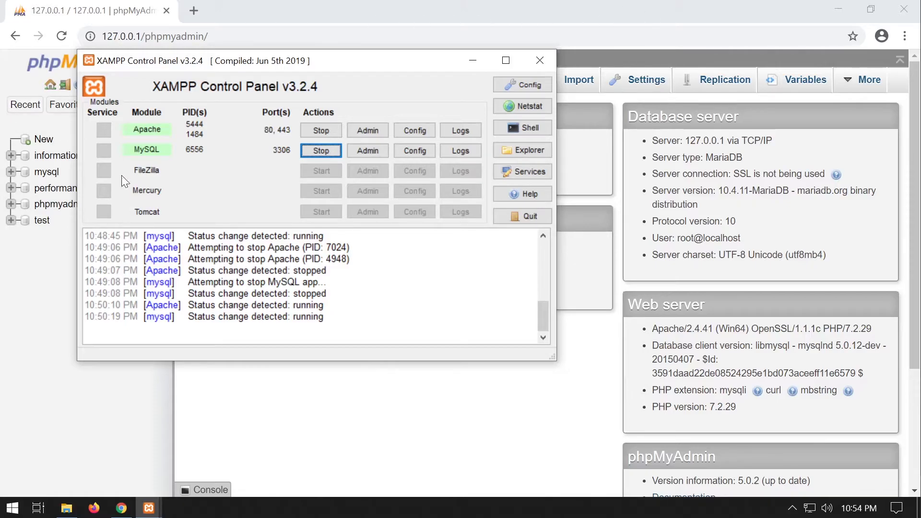
pyautogui.click(472, 60)
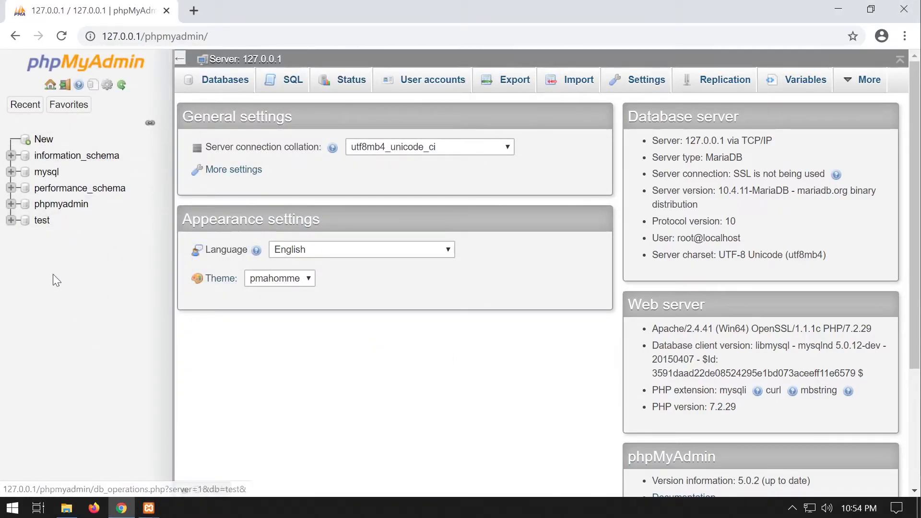
# Drop the test database from its Operations page, leaving the four system databases.
pyautogui.click(27, 225)
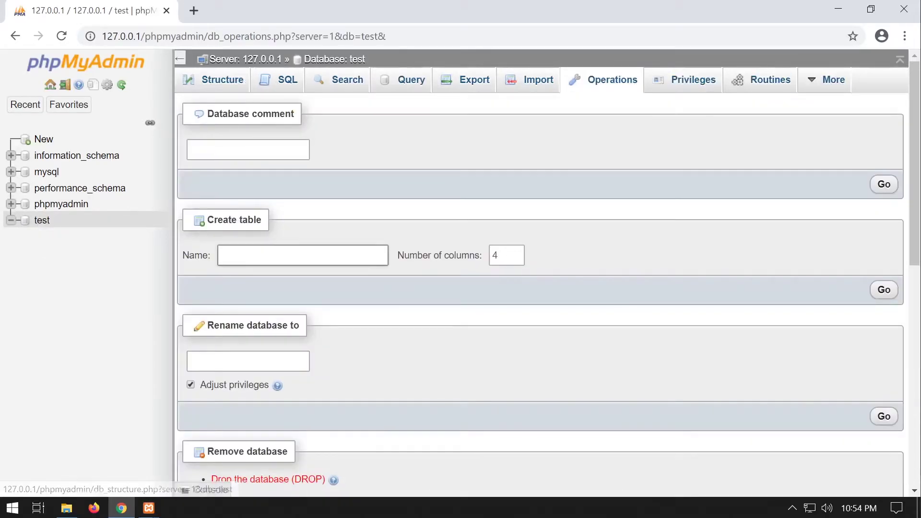
pyautogui.scroll(-10, 541, 288)
pyautogui.scroll(5, 540, 288)
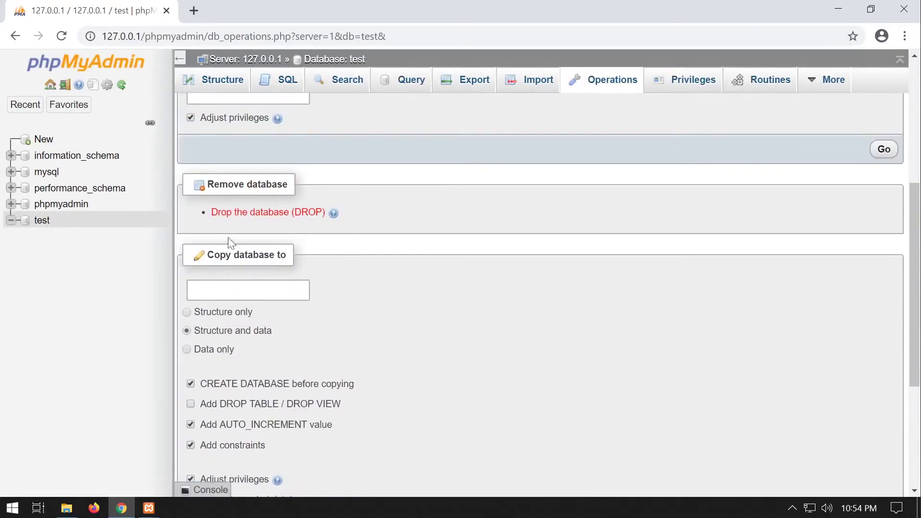
pyautogui.click(269, 213)
pyautogui.click(473, 313)
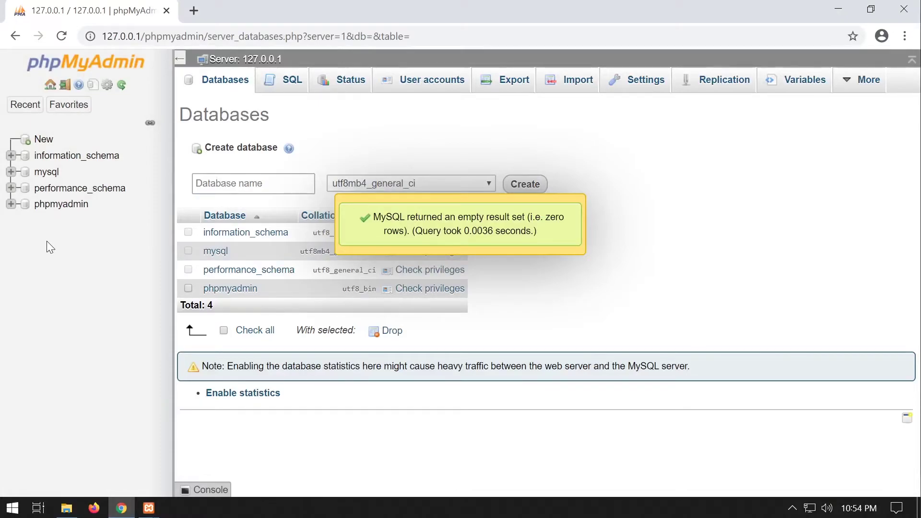
pyautogui.click(39, 139)
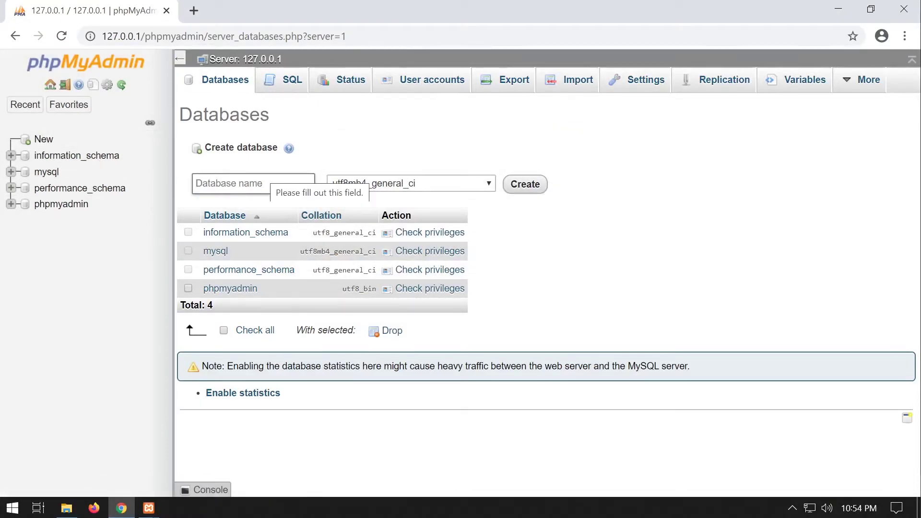
# Create an empty database named wp, then start a second browser tab.
pyautogui.write('wp')
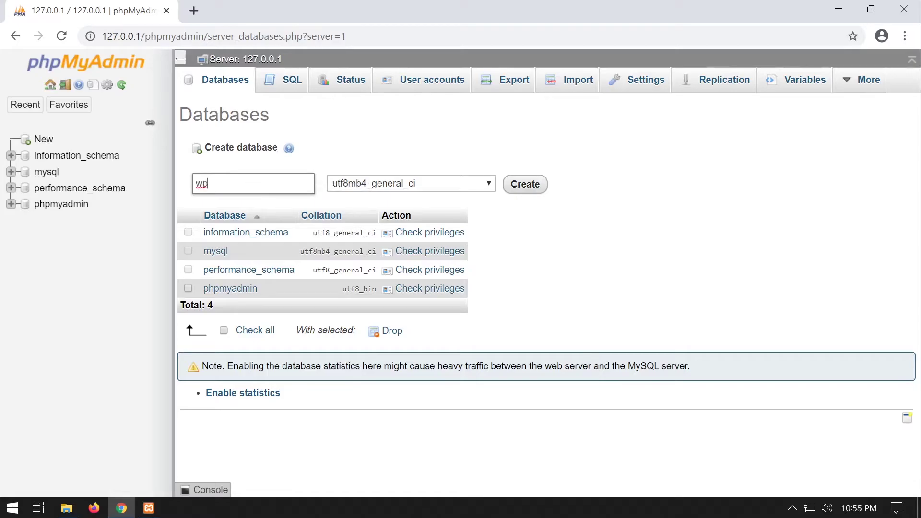
pyautogui.click(536, 187)
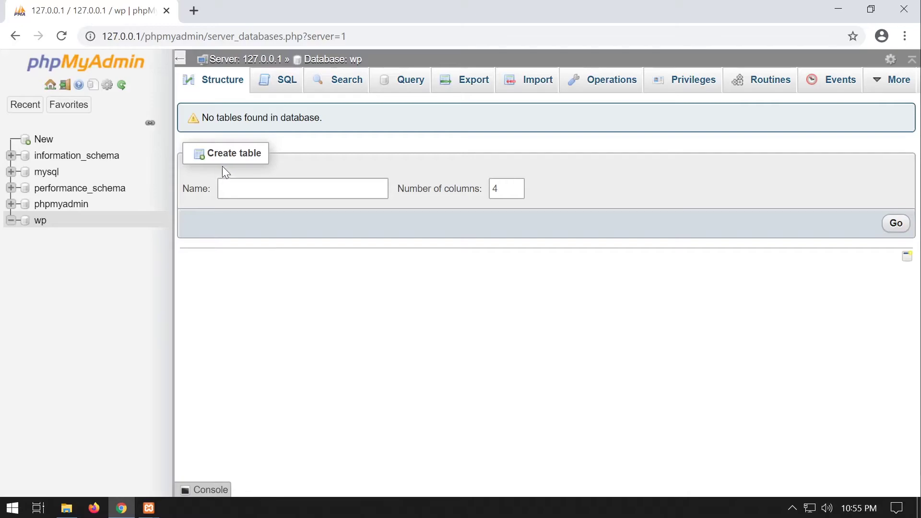
pyautogui.click(195, 11)
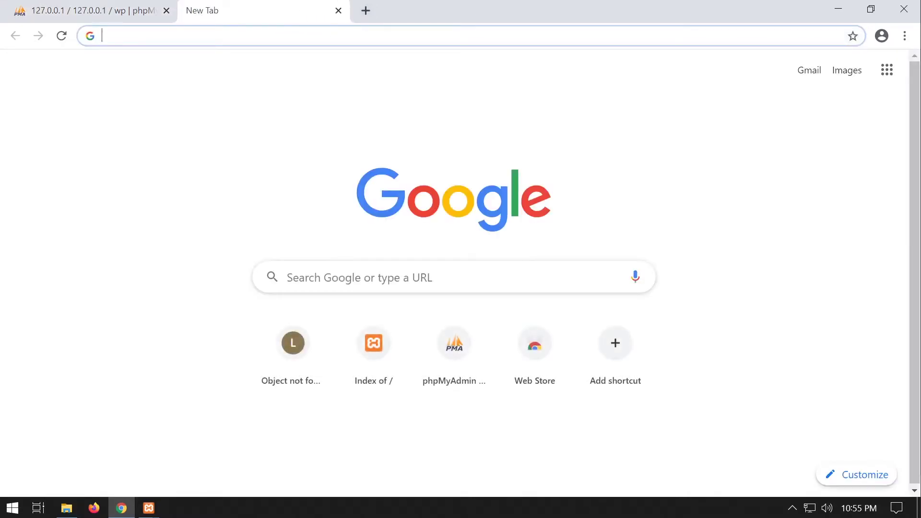
# Search Google for 'wordpress org' and scroll to the WordPress.org result.
pyautogui.click(349, 279)
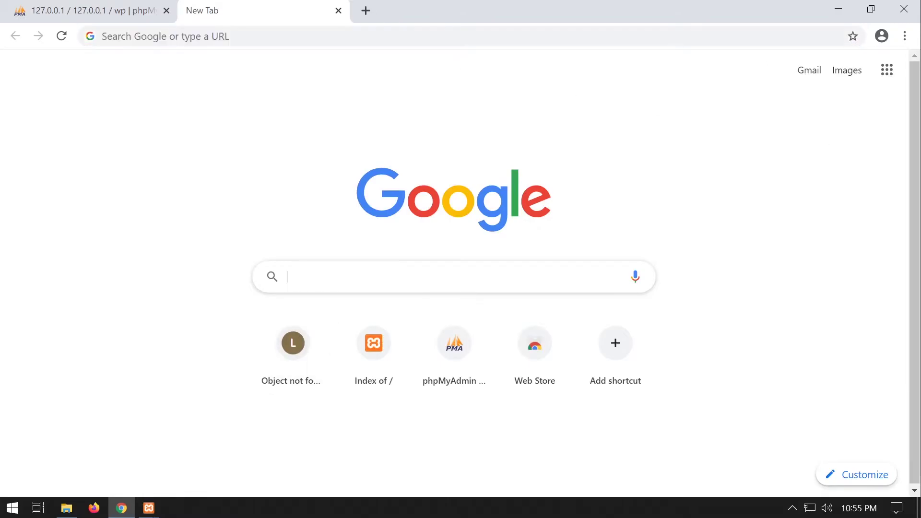
pyautogui.write('wordpress ')
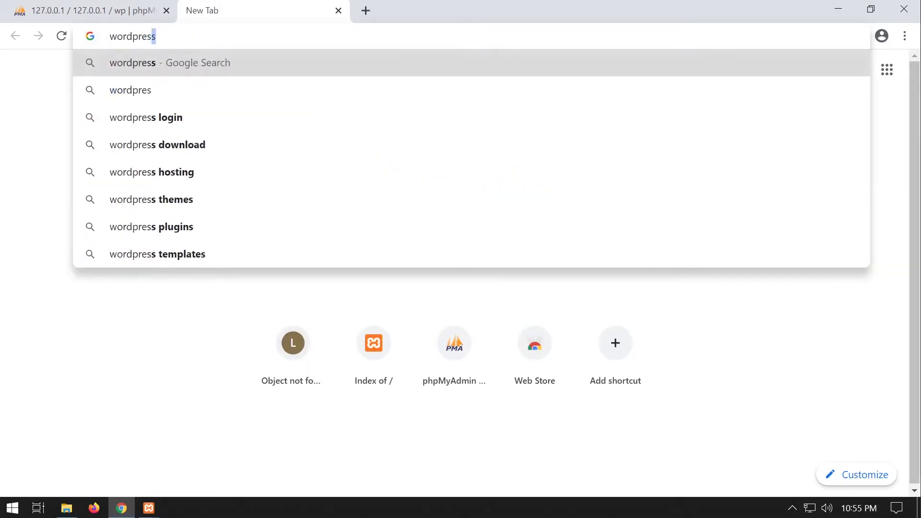
pyautogui.write('org')
pyautogui.press('Return')
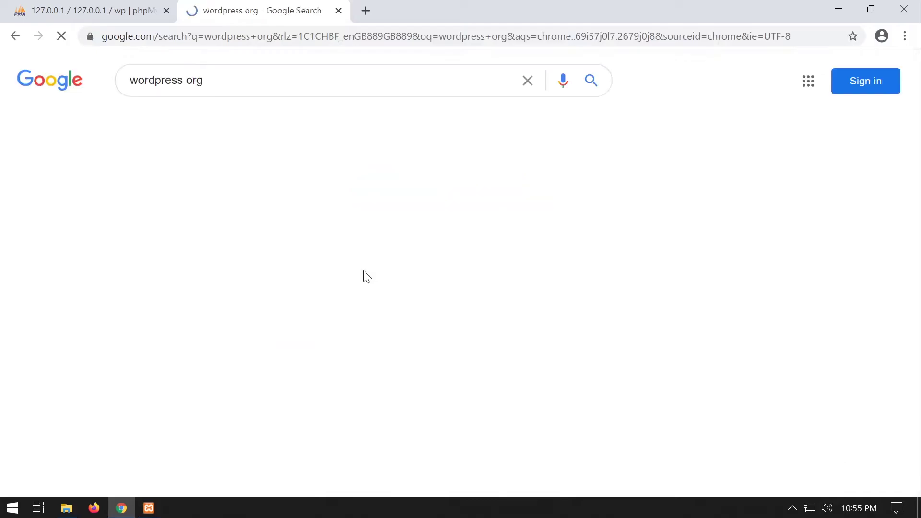
pyautogui.scroll(-6, 240, 342)
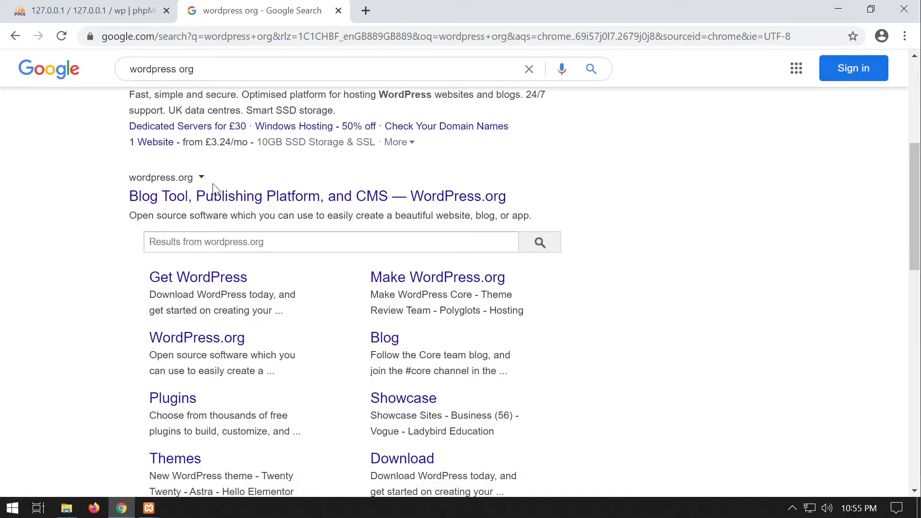
# Download wordpress-5.4.zip from WordPress.org's Get WordPress page and dismiss the Hooray! popup.
pyautogui.click(384, 204)
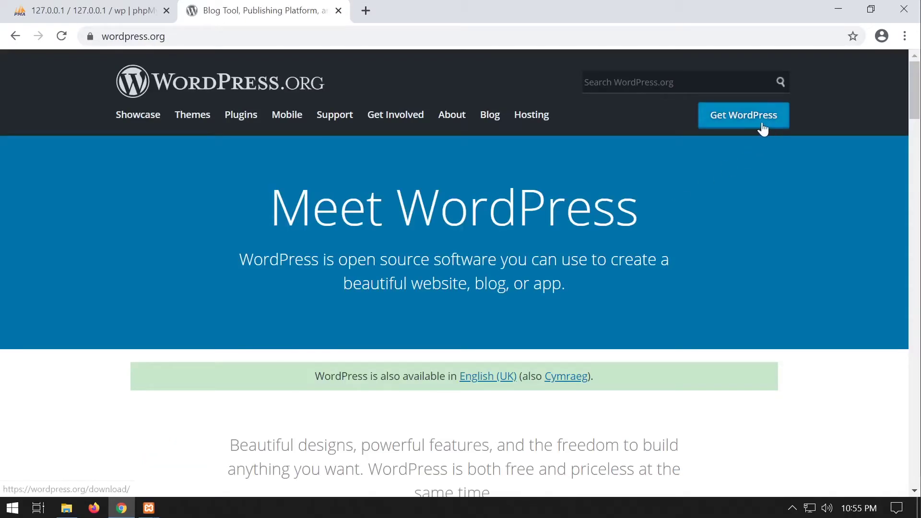
pyautogui.scroll(-5, 767, 257)
pyautogui.scroll(5, 767, 257)
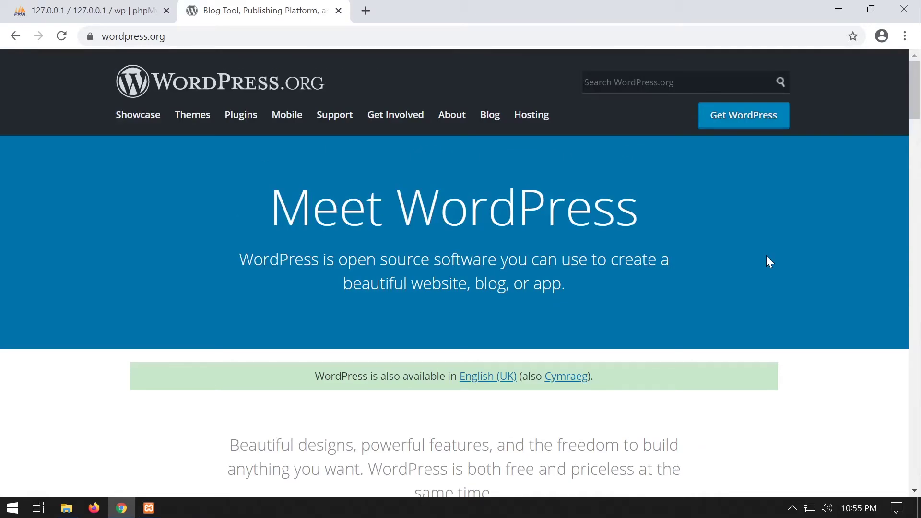
pyautogui.click(745, 123)
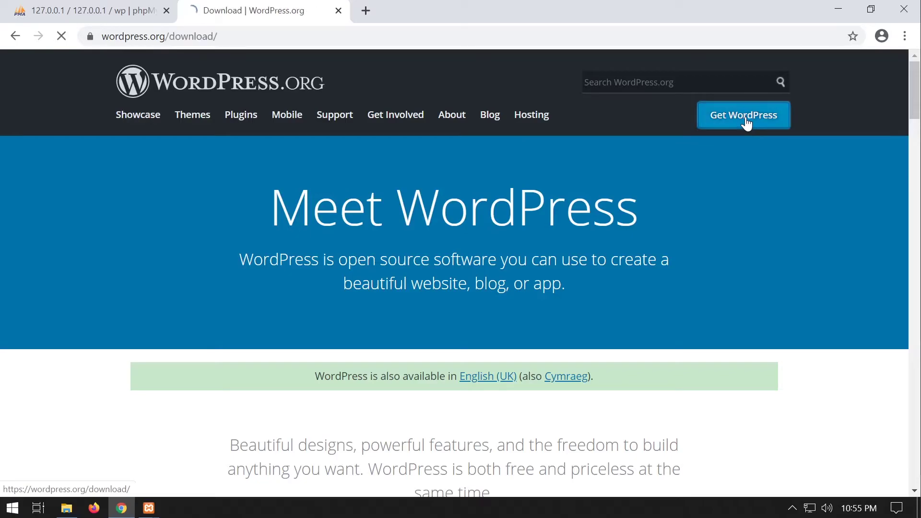
pyautogui.scroll(-5, 637, 222)
pyautogui.scroll(-1, 637, 222)
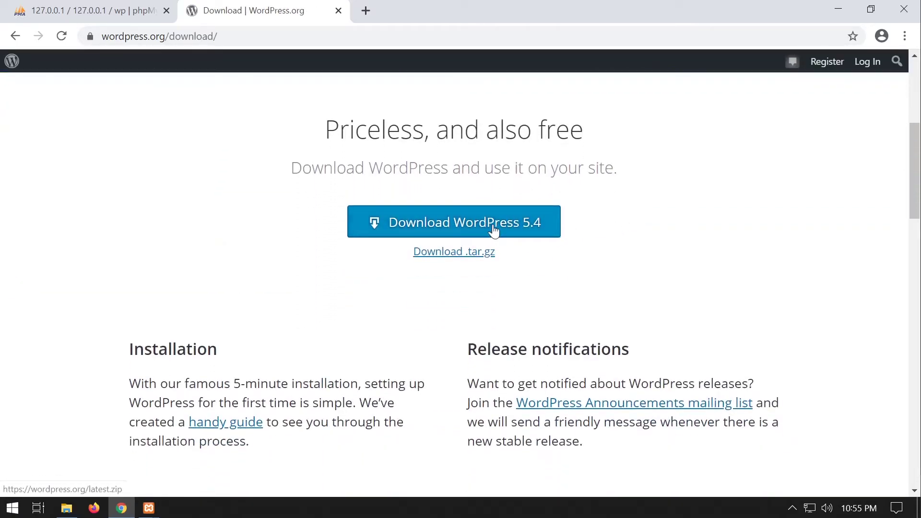
pyautogui.click(495, 230)
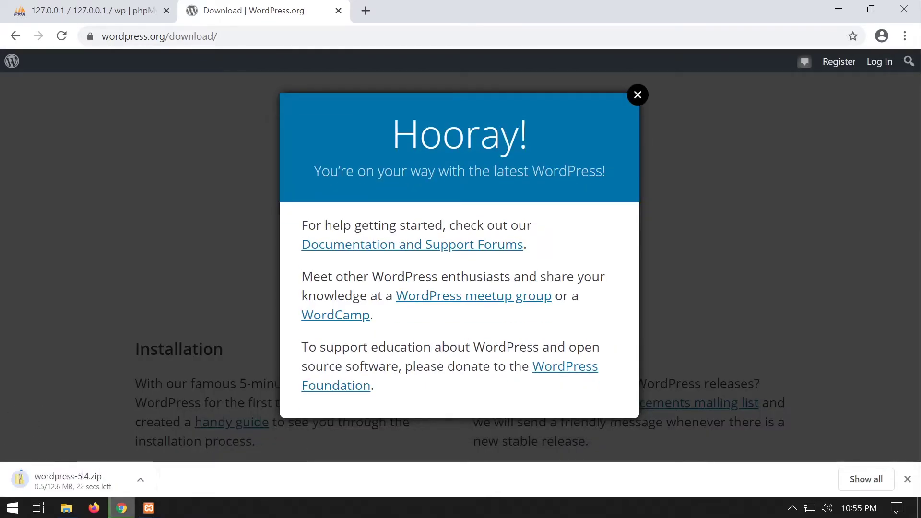
pyautogui.click(638, 95)
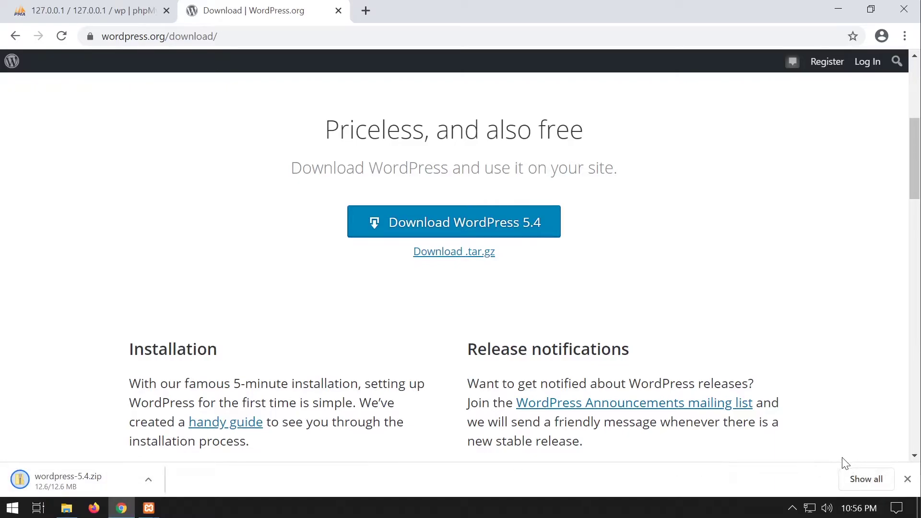
# Extract all of wordpress-5.4.zip in the Downloads folder.
pyautogui.click(906, 481)
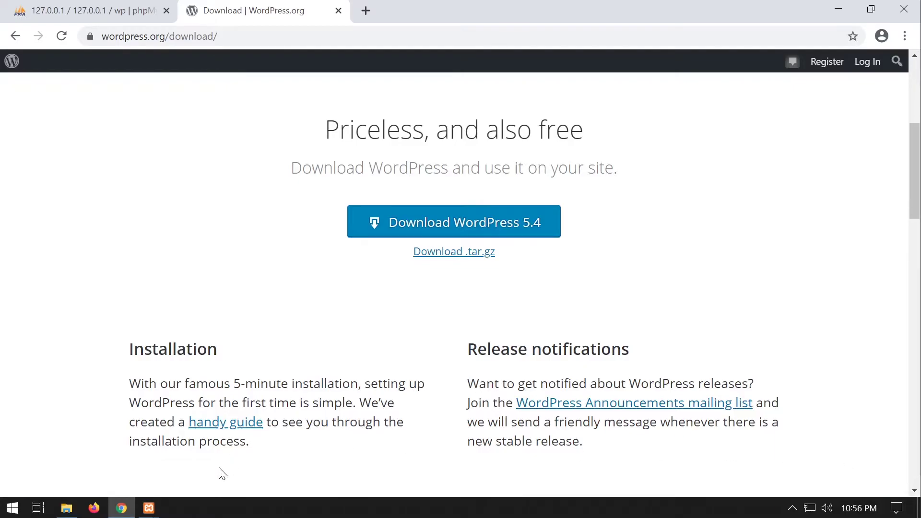
pyautogui.click(66, 509)
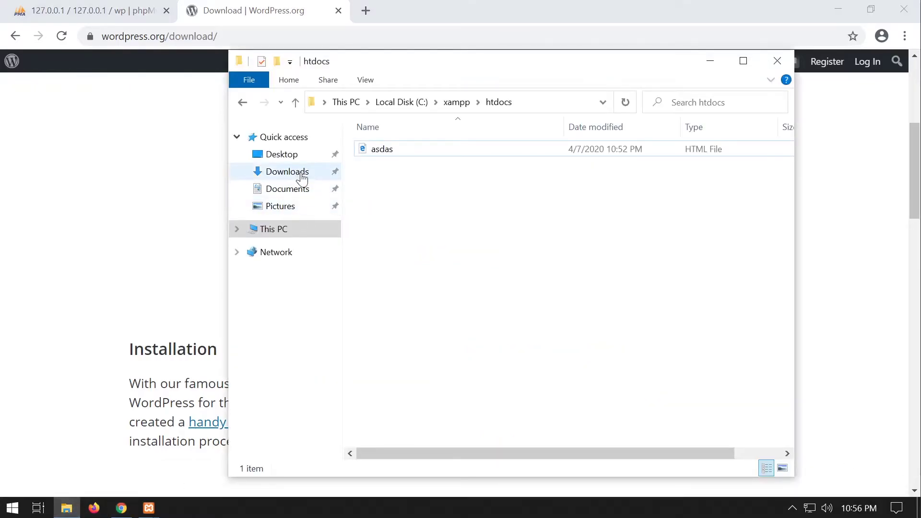
pyautogui.click(301, 177)
pyautogui.rightClick(397, 172)
pyautogui.click(439, 219)
pyautogui.click(595, 405)
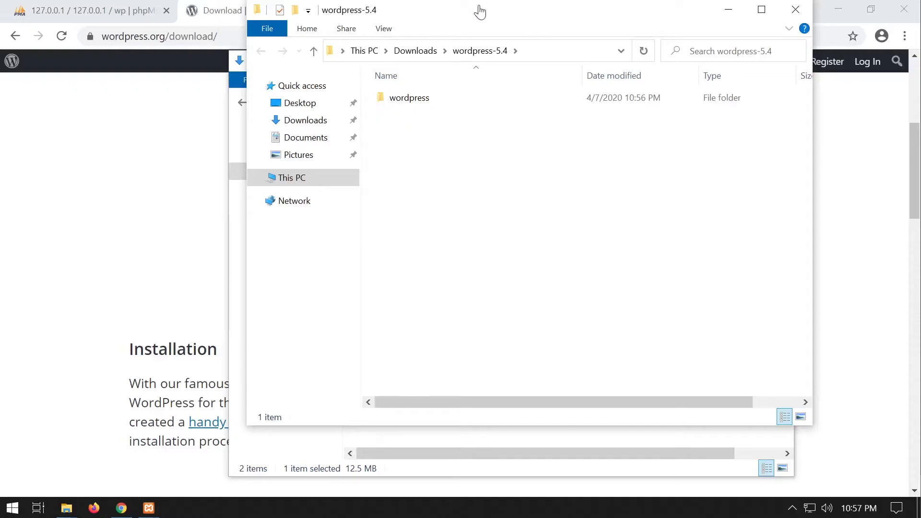
# Open wordpress-5.4\wordpress and select all 19 files and folders.
pyautogui.moveTo(608, 13); pyautogui.dragTo(587, 41)
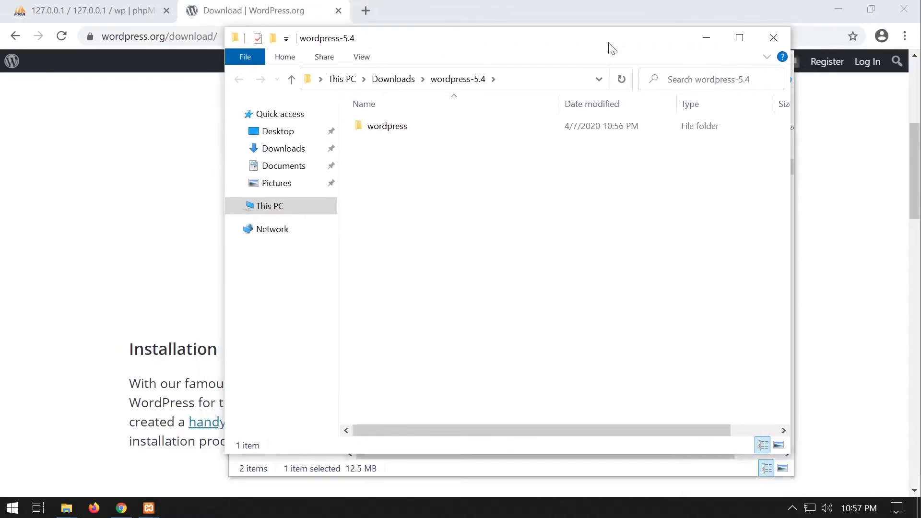
pyautogui.click(771, 38)
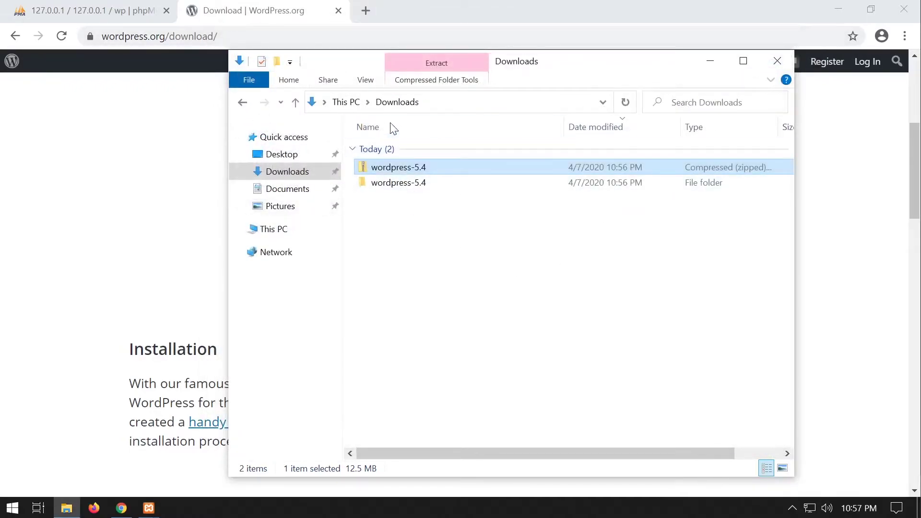
pyautogui.click(402, 276)
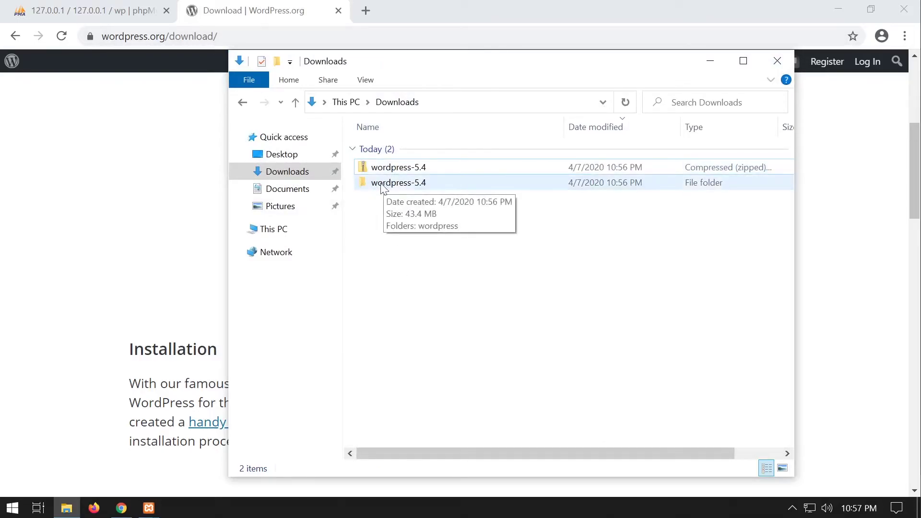
pyautogui.click(398, 189)
pyautogui.doubleClick(397, 188)
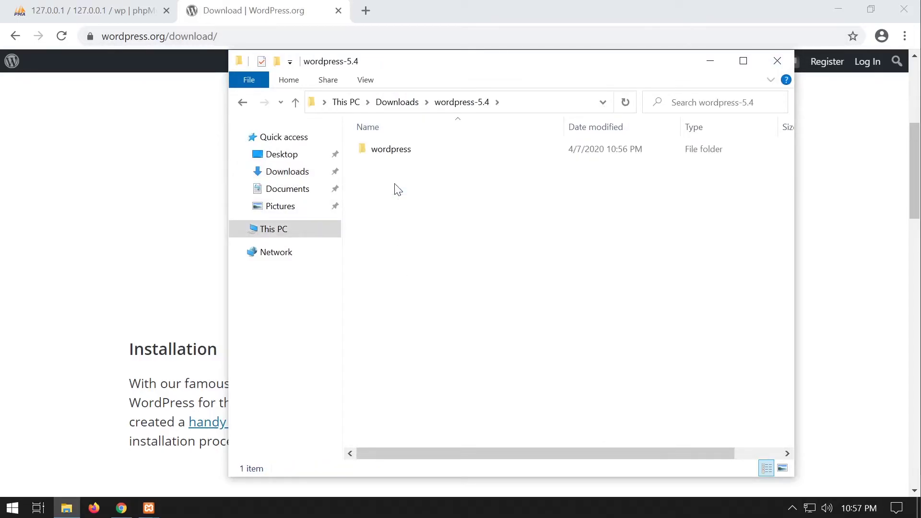
pyautogui.doubleClick(403, 154)
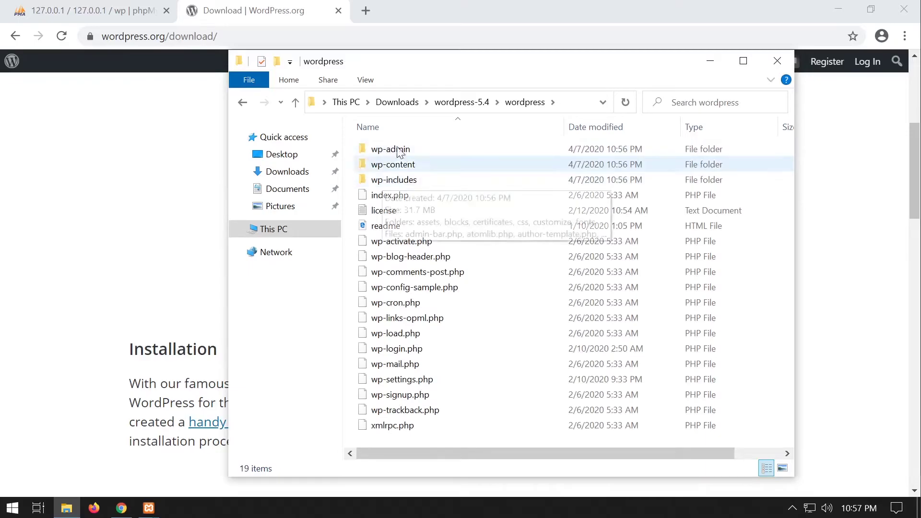
pyautogui.moveTo(399, 435); pyautogui.dragTo(397, 144)
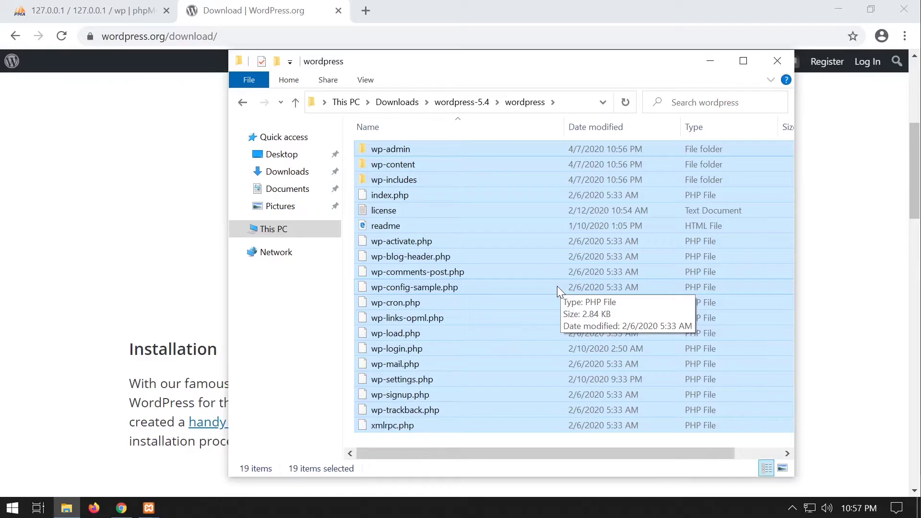
# In C:\xampp\htdocs, delete asdas and paste in the copied WordPress files.
pyautogui.click(280, 232)
pyautogui.doubleClick(396, 344)
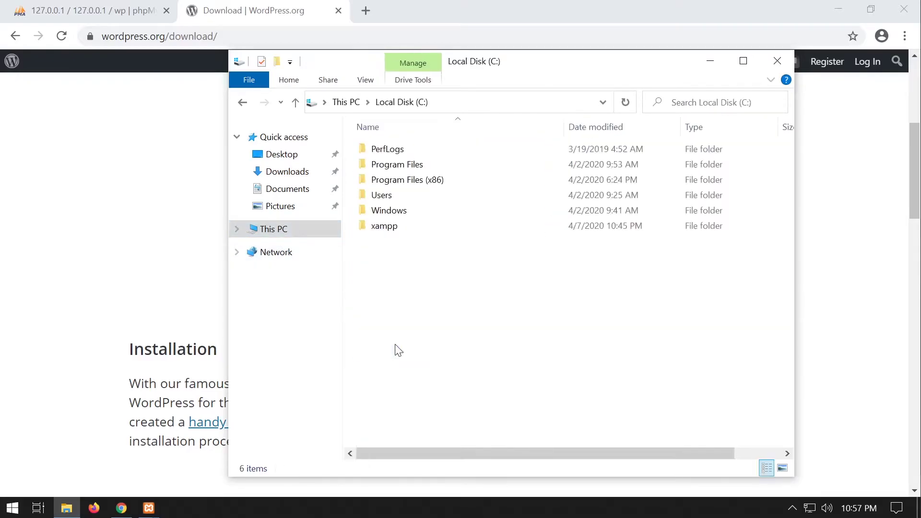
pyautogui.doubleClick(387, 226)
pyautogui.doubleClick(384, 211)
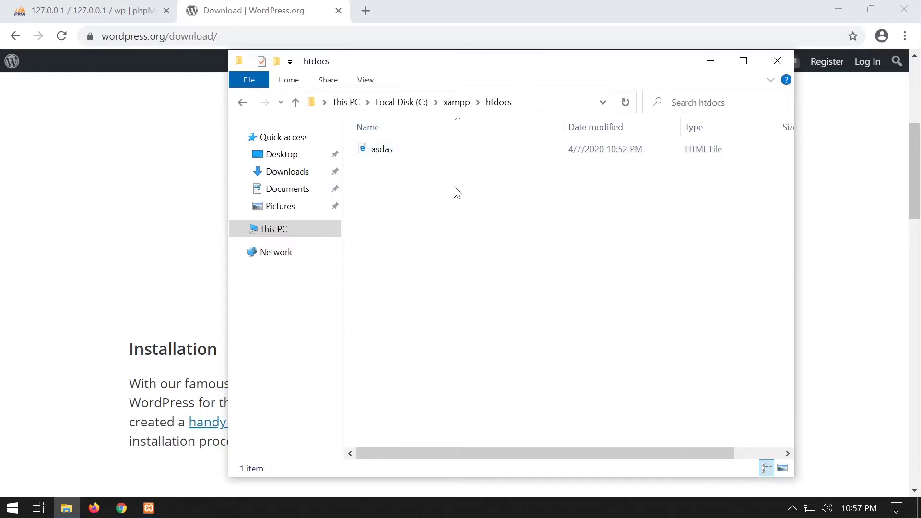
pyautogui.click(396, 150)
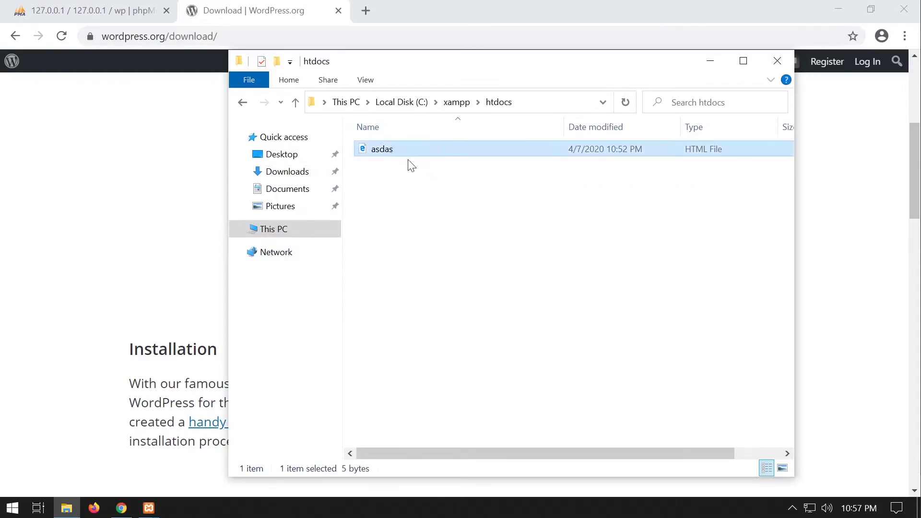
pyautogui.press('Delete')
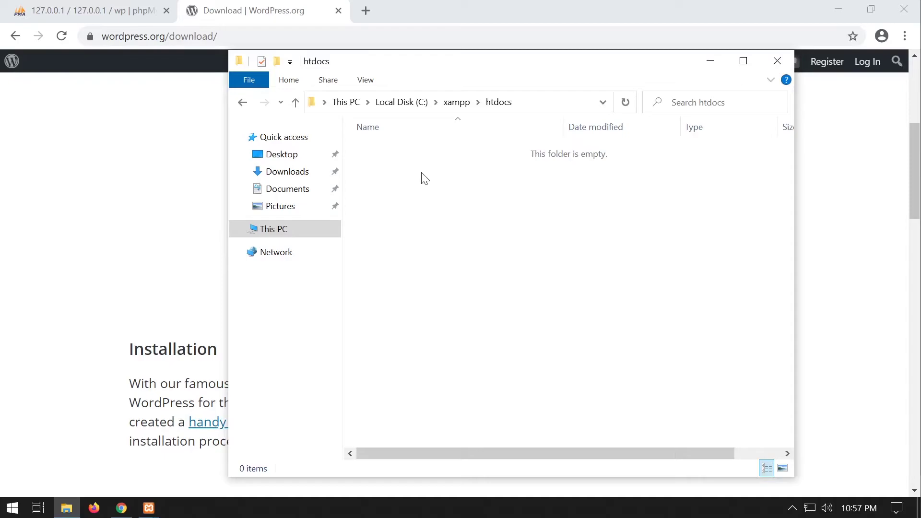
pyautogui.hotkey('ctrl', 'v')
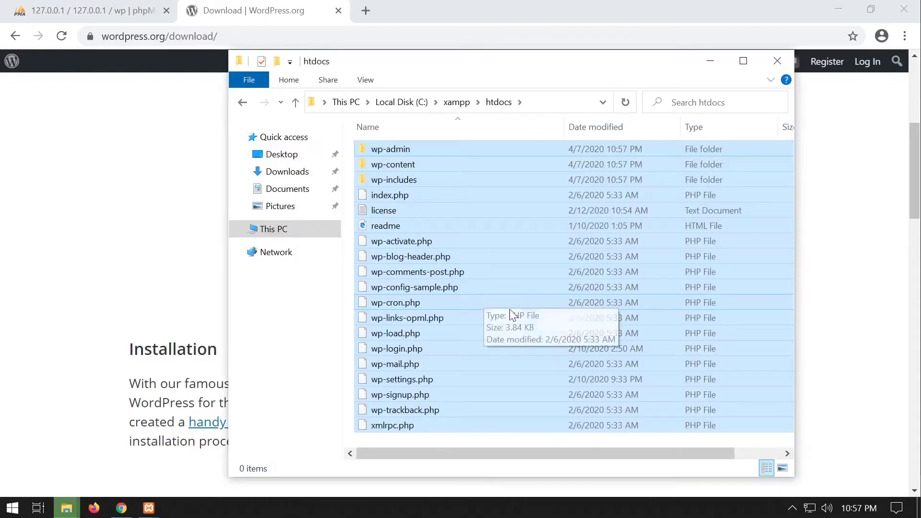
pyautogui.click(462, 440)
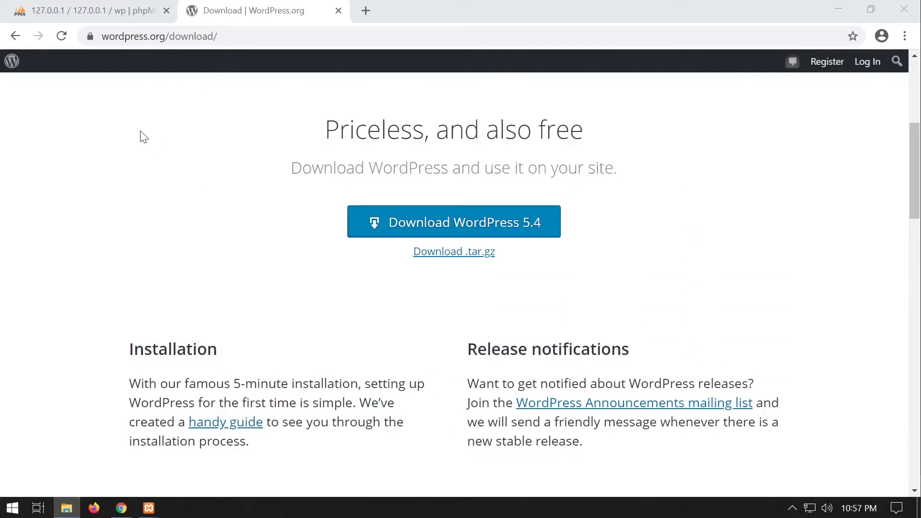
# Close the download tab and load 127.0.0.1 in a new tab, reaching WordPress's language setup.
pyautogui.click(210, 180)
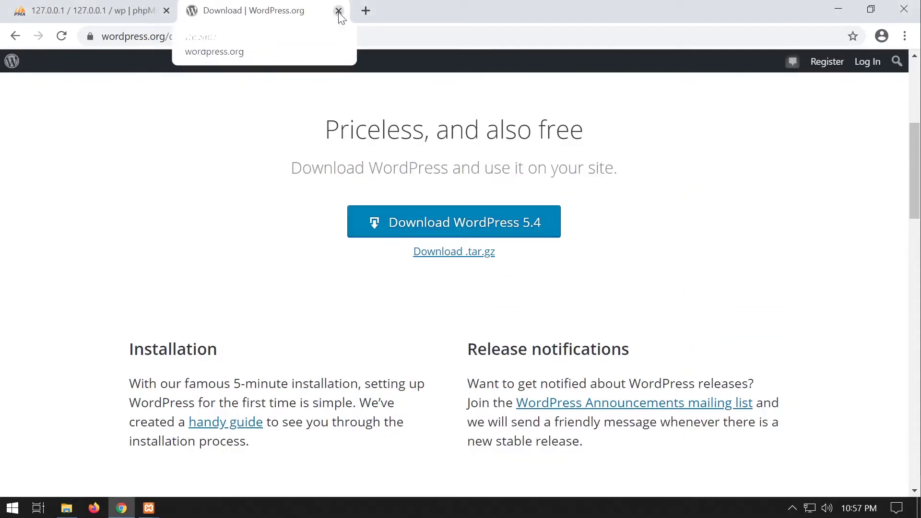
pyautogui.click(339, 11)
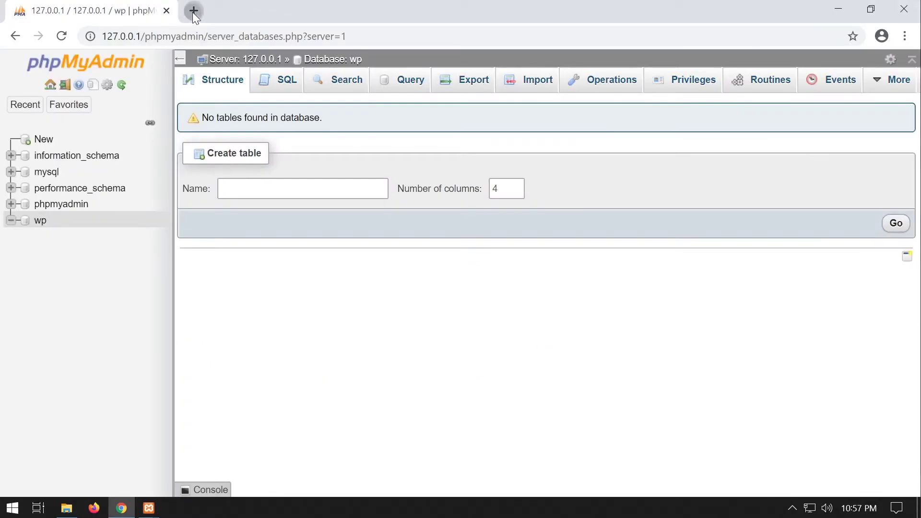
pyautogui.click(192, 11)
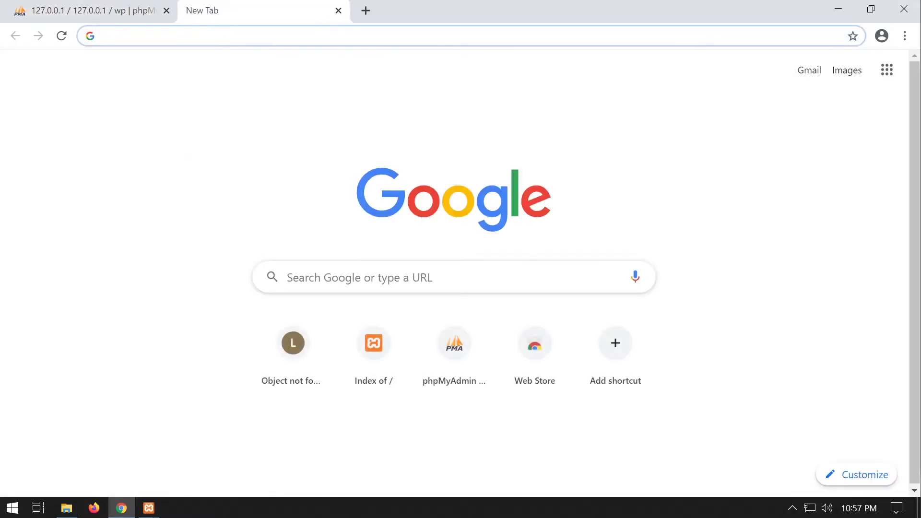
pyautogui.write('locahost')
pyautogui.press('Return')
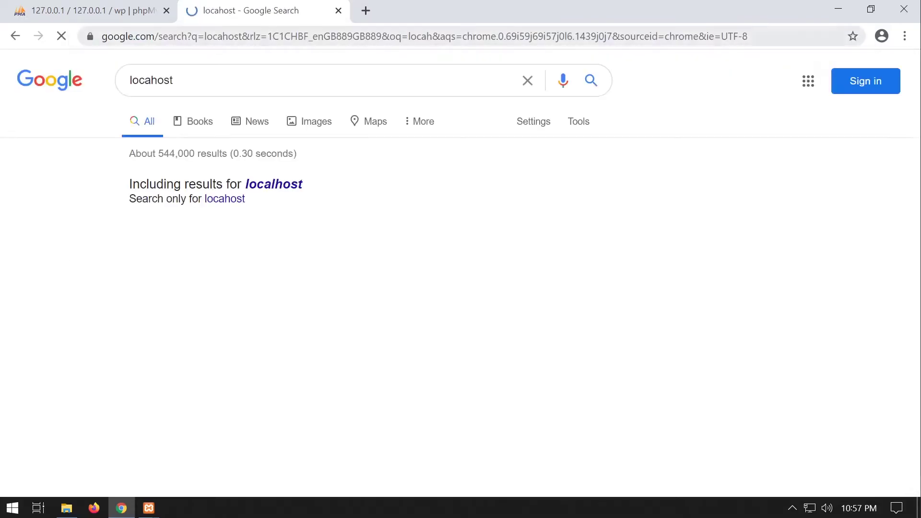
pyautogui.click(244, 41)
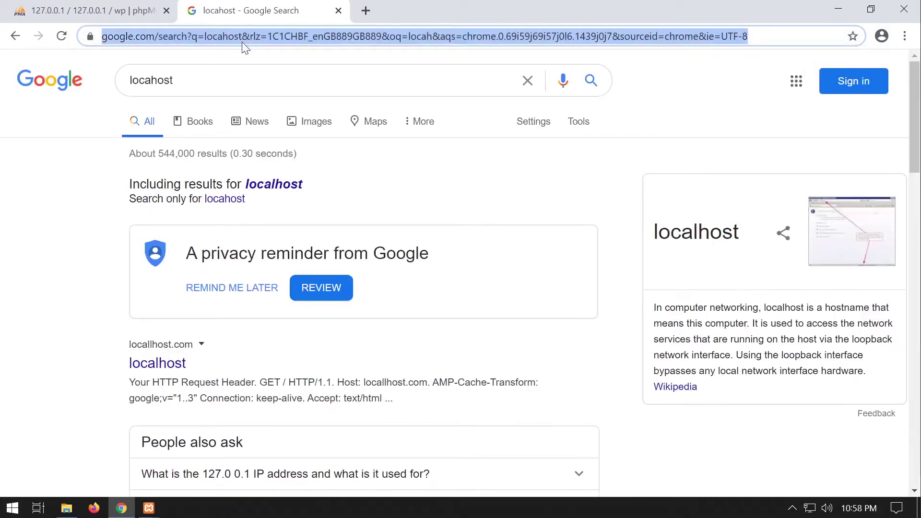
pyautogui.write('127.0.0.1')
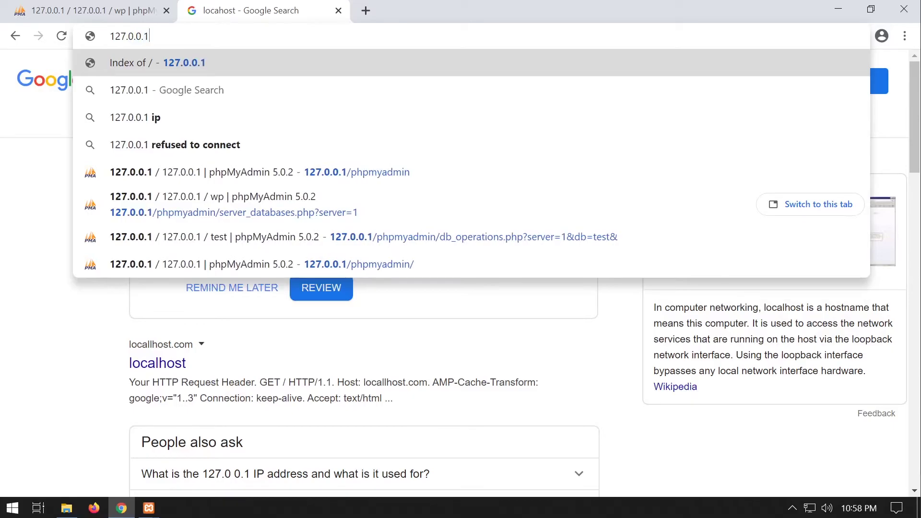
pyautogui.press('Return')
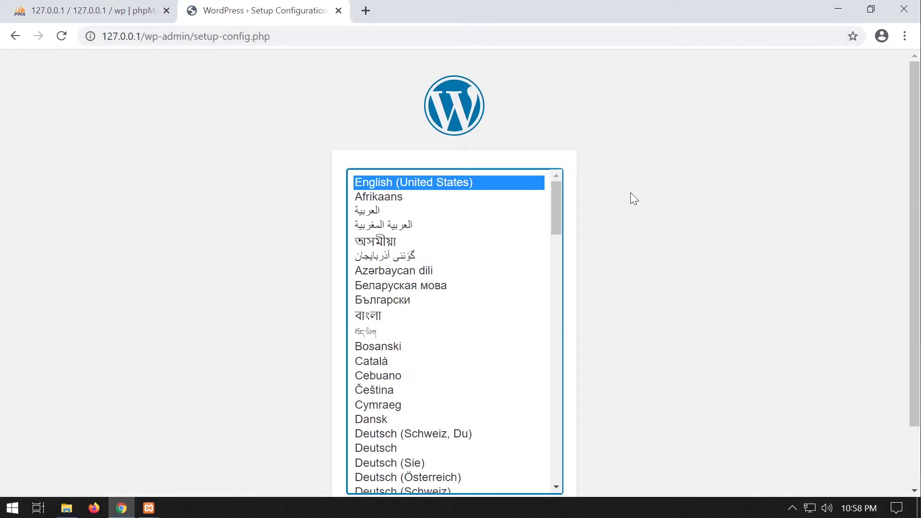
# Check the htdocs folder, then keep English (United States) and continue past the language step.
pyautogui.click(66, 508)
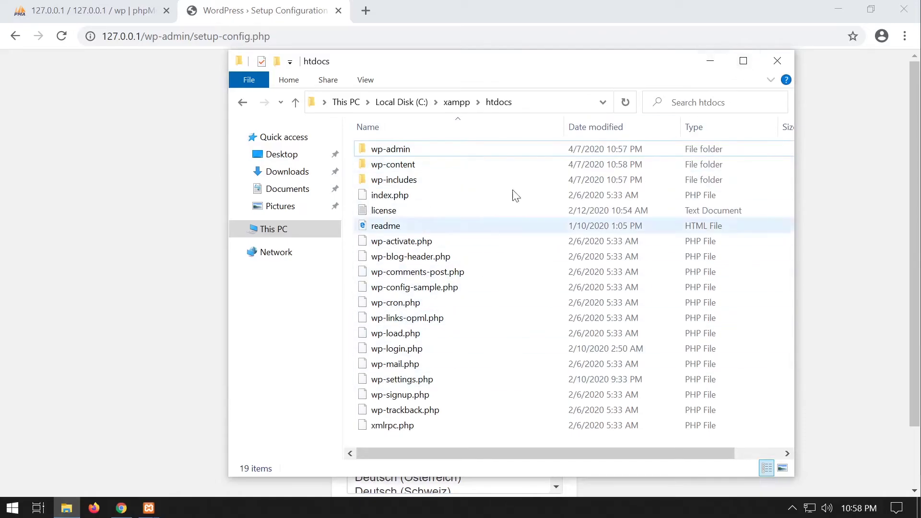
pyautogui.click(711, 61)
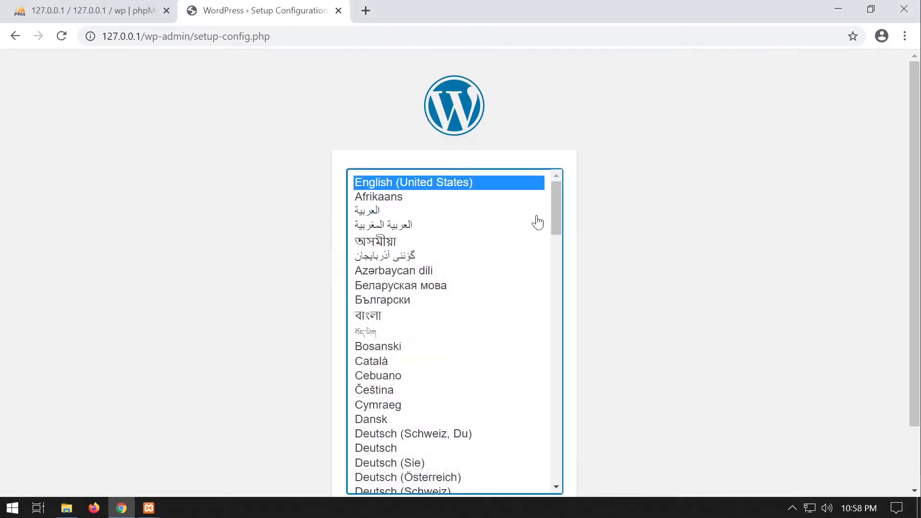
pyautogui.scroll(-2, 665, 159)
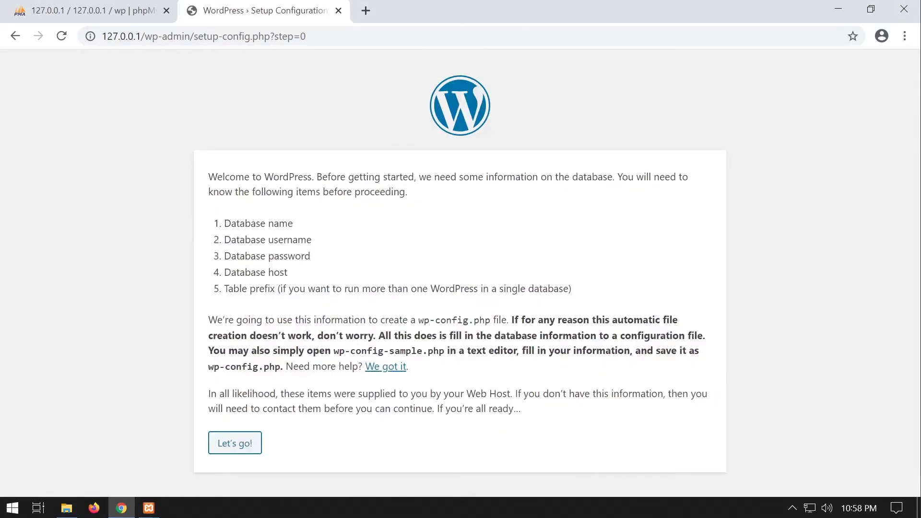
# Open the database connection form and replace the default database name with wp.
pyautogui.click(245, 451)
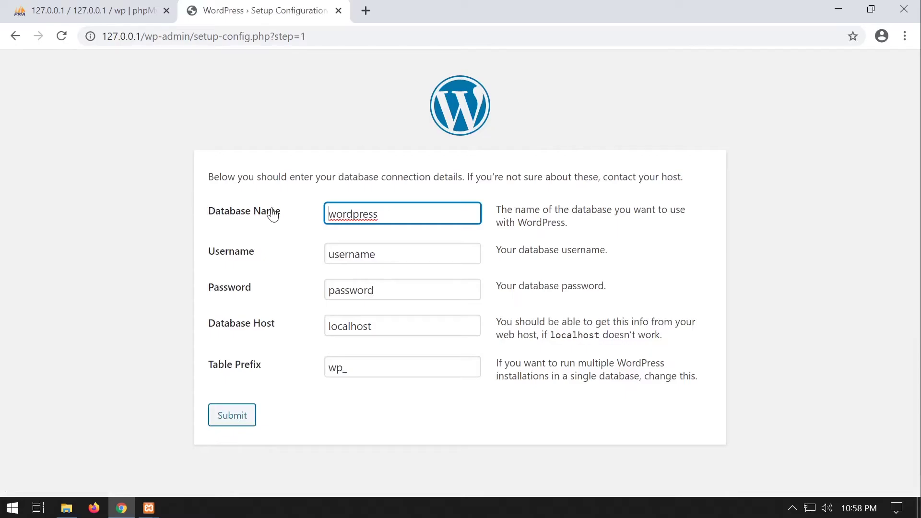
pyautogui.click(89, 11)
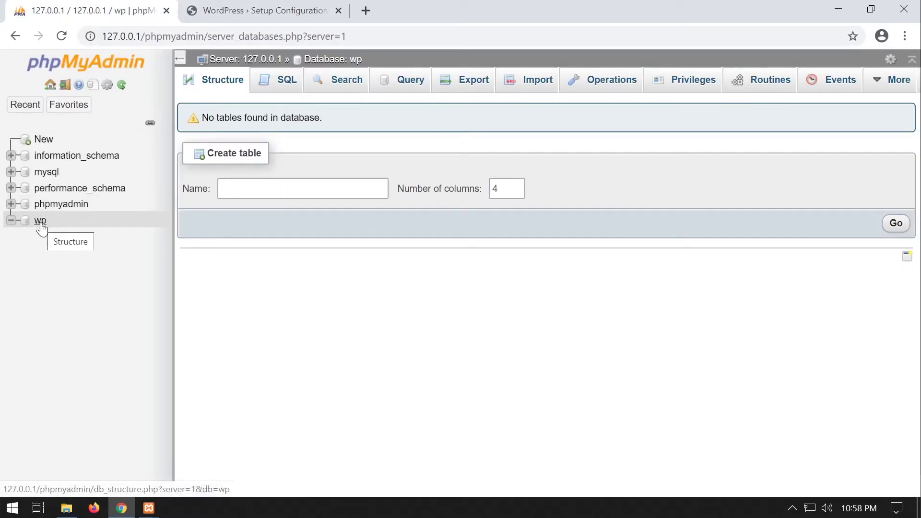
pyautogui.click(263, 15)
pyautogui.moveTo(382, 214); pyautogui.dragTo(283, 220)
pyautogui.write('wp')
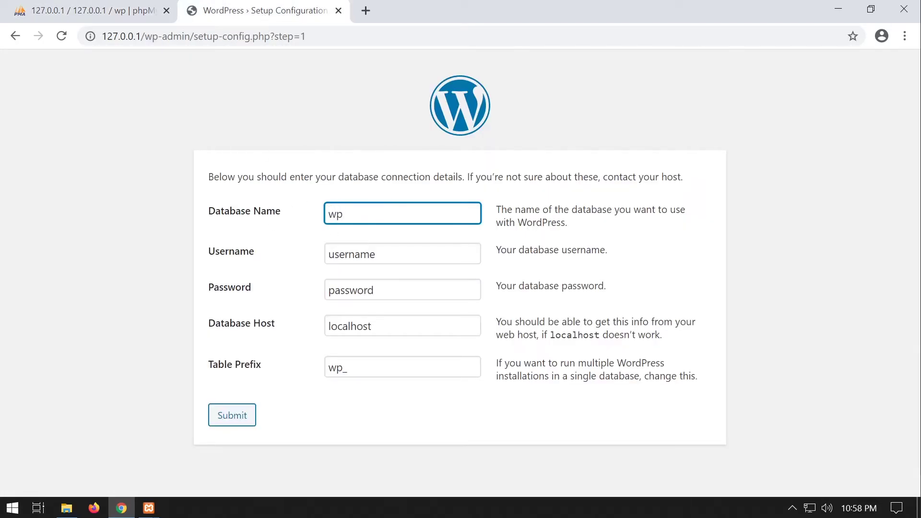
pyautogui.moveTo(382, 255); pyautogui.dragTo(326, 261)
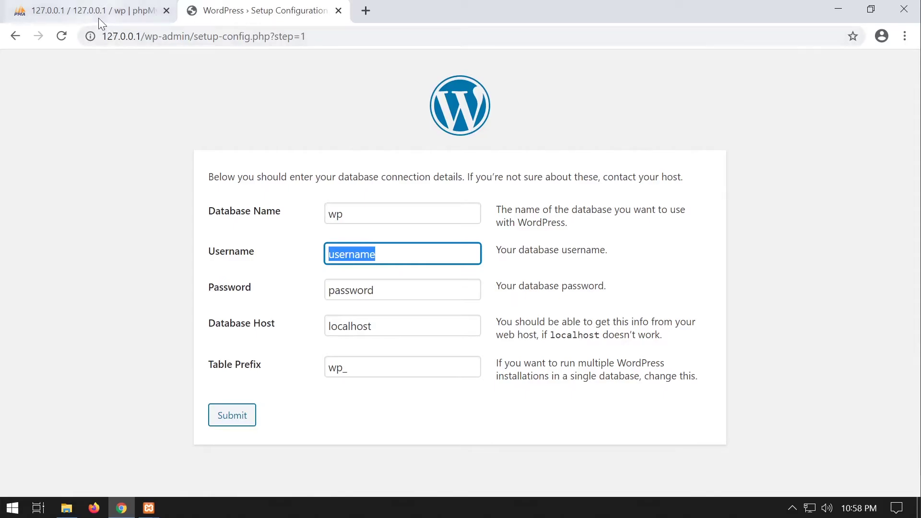
# Open the XAMPP Control Panel and confirm in phpMyAdmin that the wp database is empty.
pyautogui.click(793, 510)
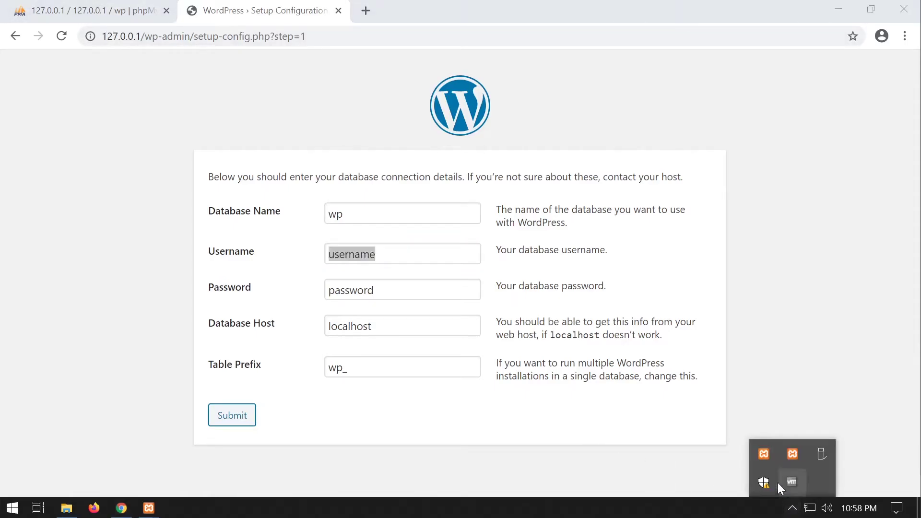
pyautogui.click(764, 456)
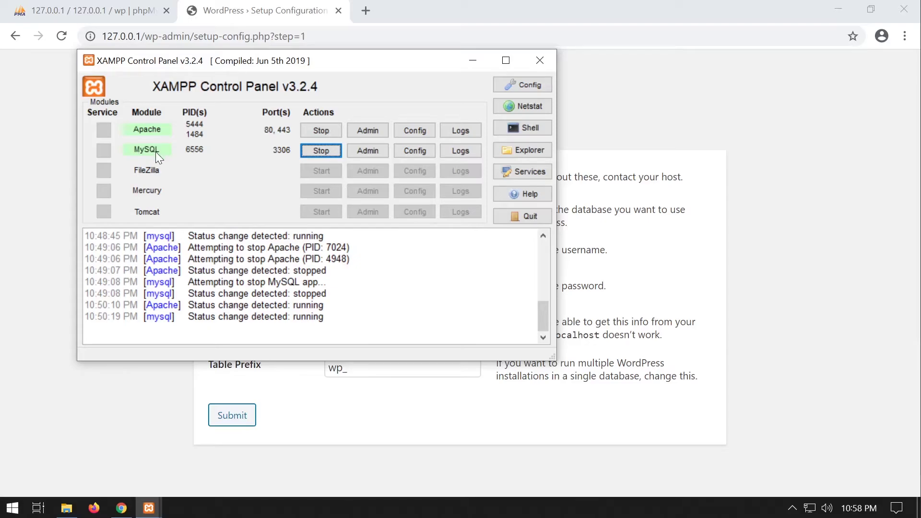
pyautogui.click(91, 10)
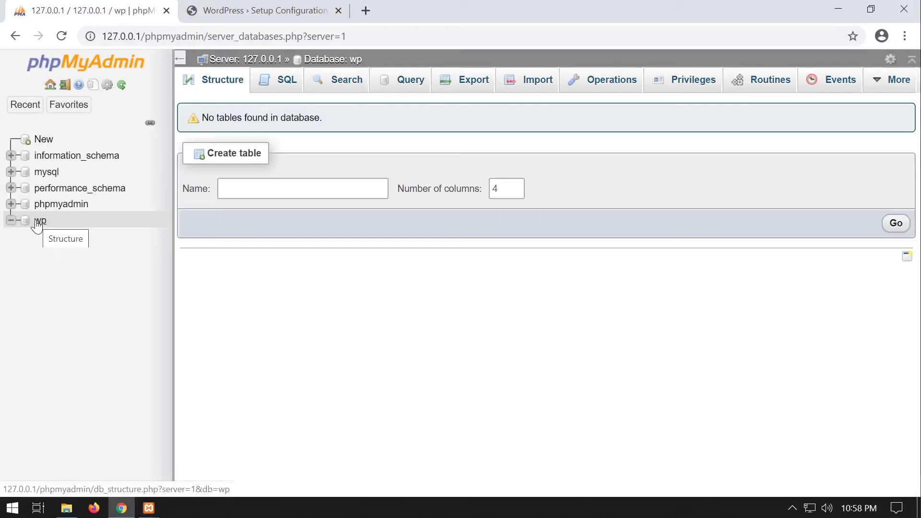
pyautogui.click(38, 222)
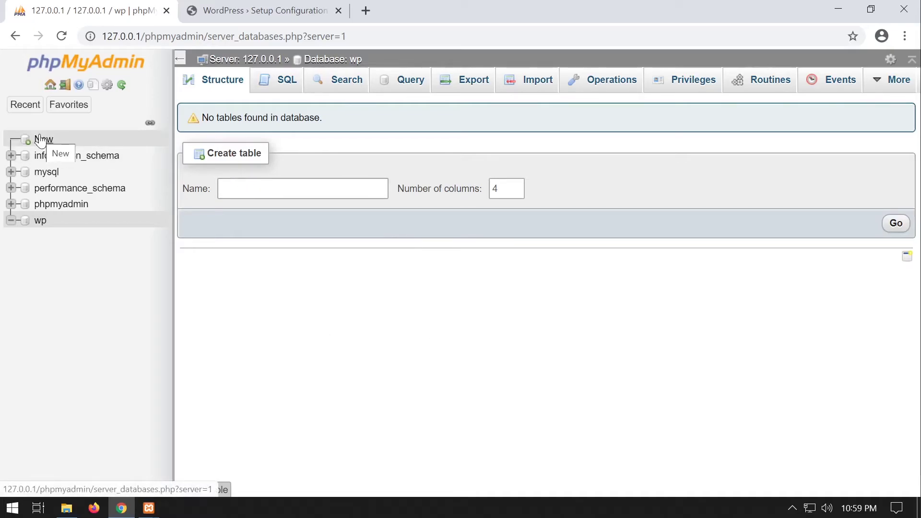
# Submit database user root with an empty password, host localhost and table prefix wp_.
pyautogui.click(241, 17)
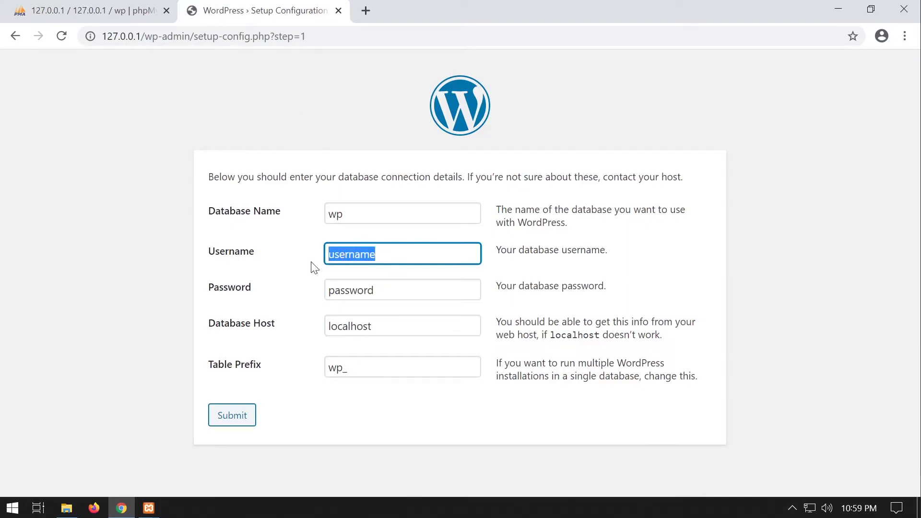
pyautogui.write('root')
pyautogui.press('Tab')
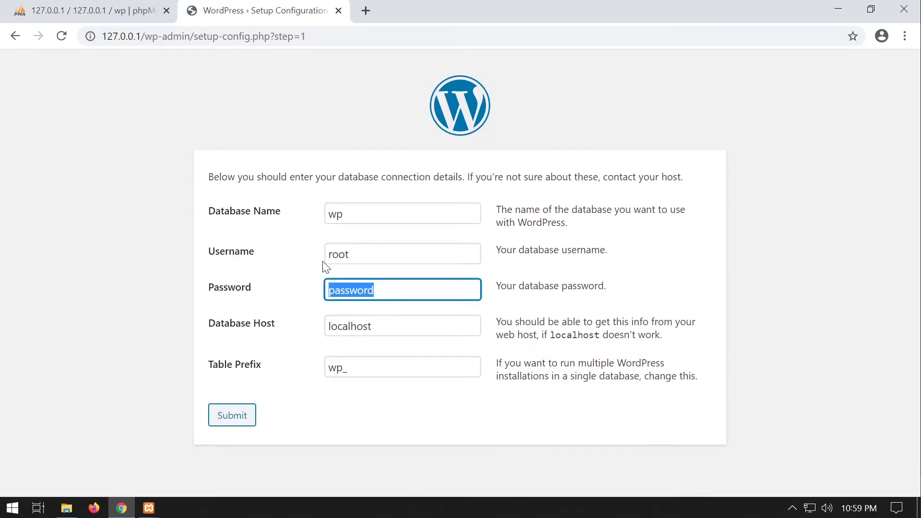
pyautogui.press('BackSpace')
pyautogui.click(371, 326)
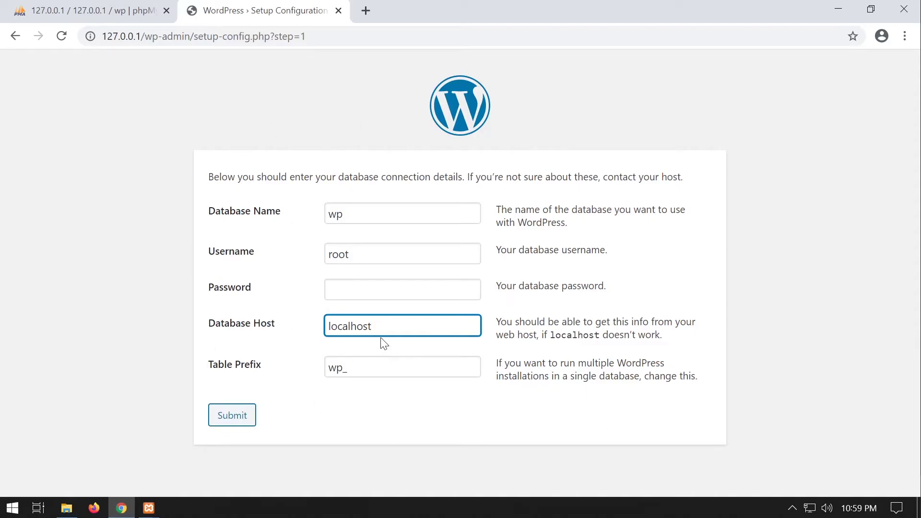
pyautogui.moveTo(371, 327); pyautogui.dragTo(331, 323)
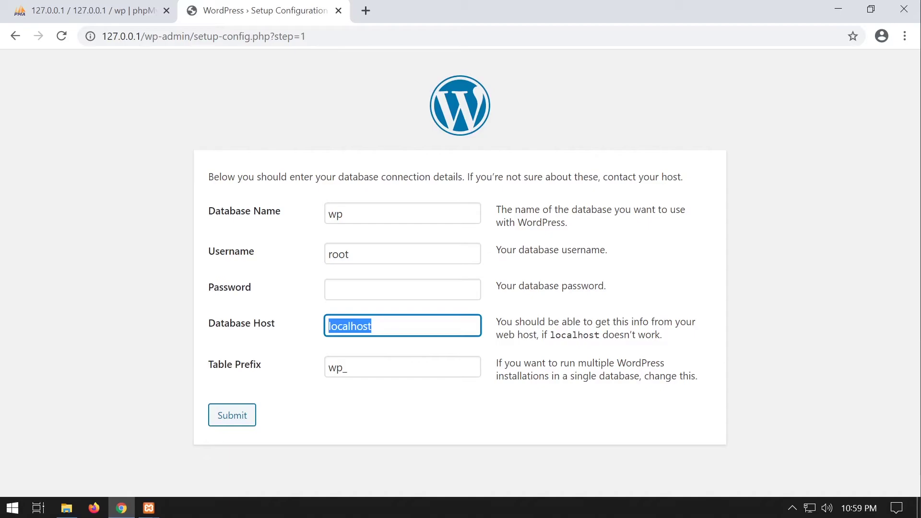
pyautogui.click(347, 367)
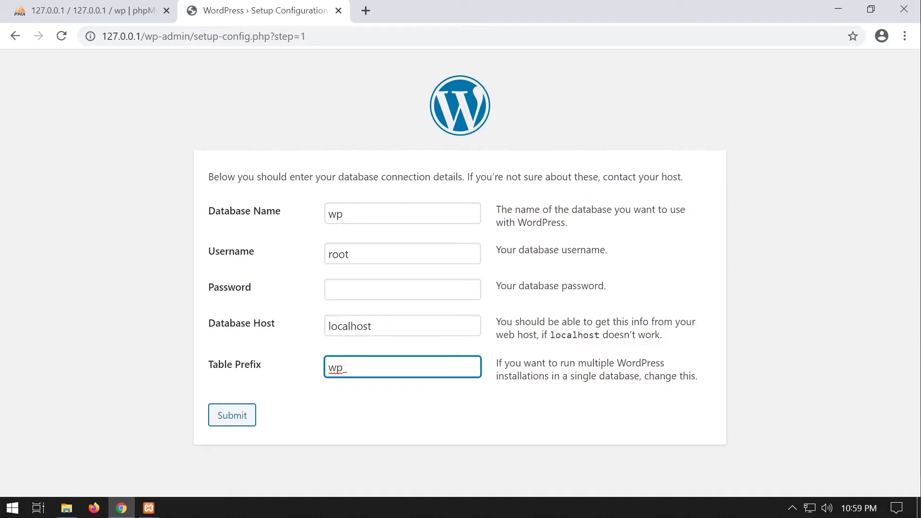
pyautogui.moveTo(343, 369); pyautogui.dragTo(326, 373)
pyautogui.click(349, 367)
pyautogui.click(238, 424)
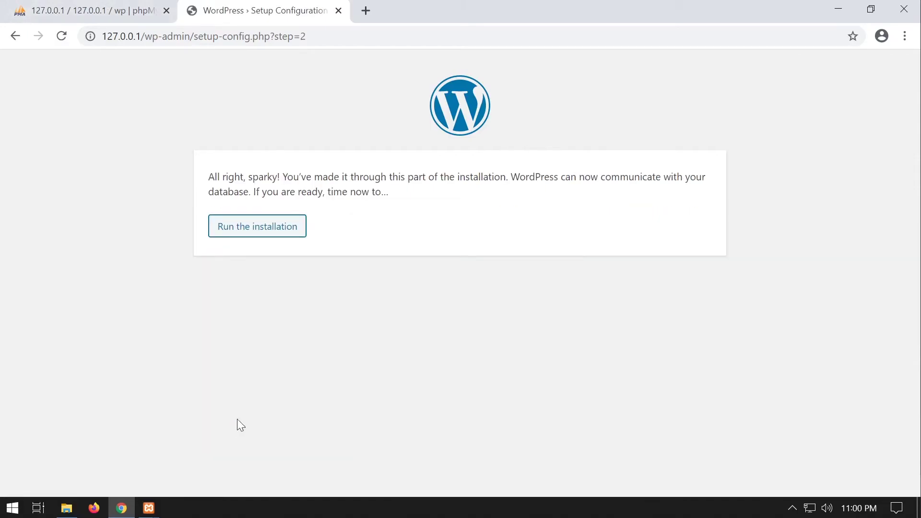
# Start the installation and enter site title 'website', username admin and the admin password.
pyautogui.click(269, 232)
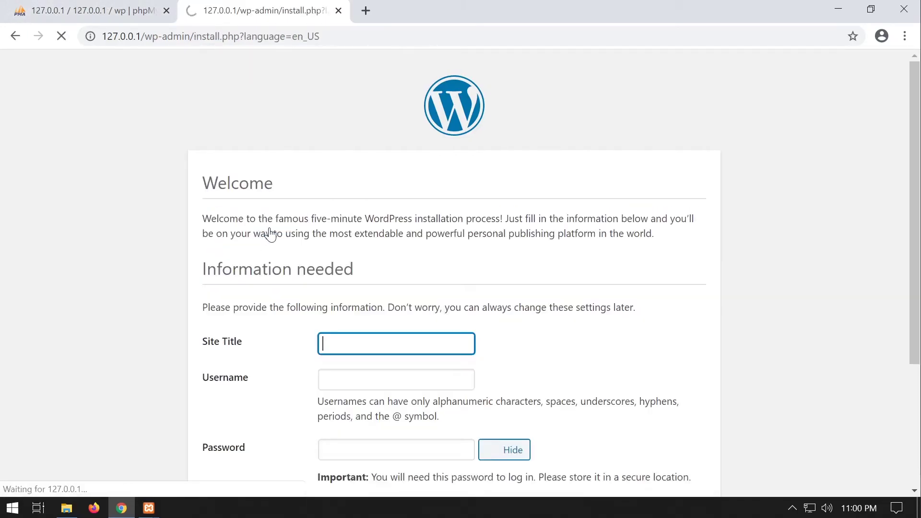
pyautogui.scroll(-3, 270, 233)
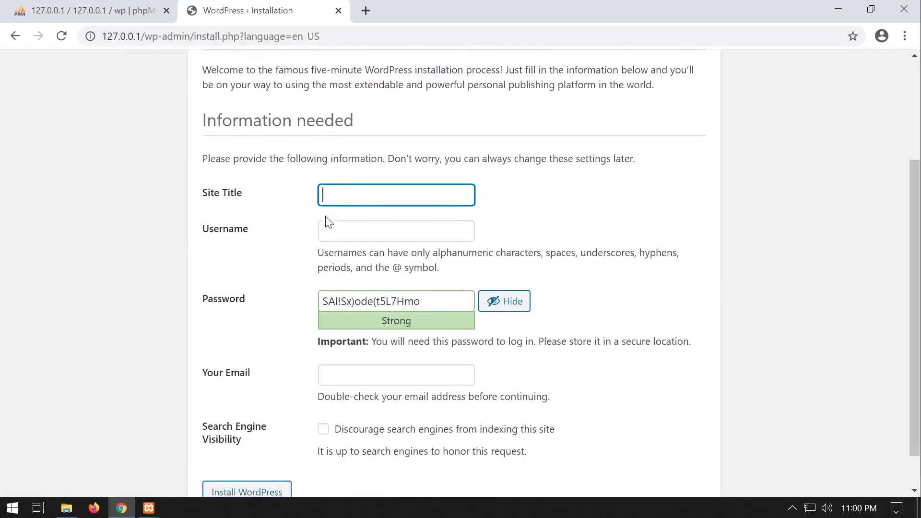
pyautogui.scroll(-1, 389, 286)
pyautogui.scroll(3, 389, 286)
pyautogui.scroll(-3, 389, 286)
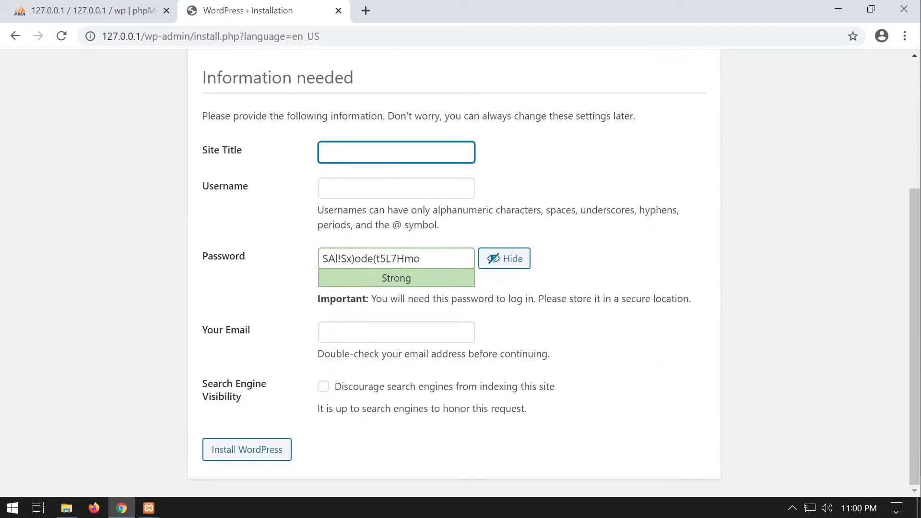
pyautogui.write('website')
pyautogui.press('Tab')
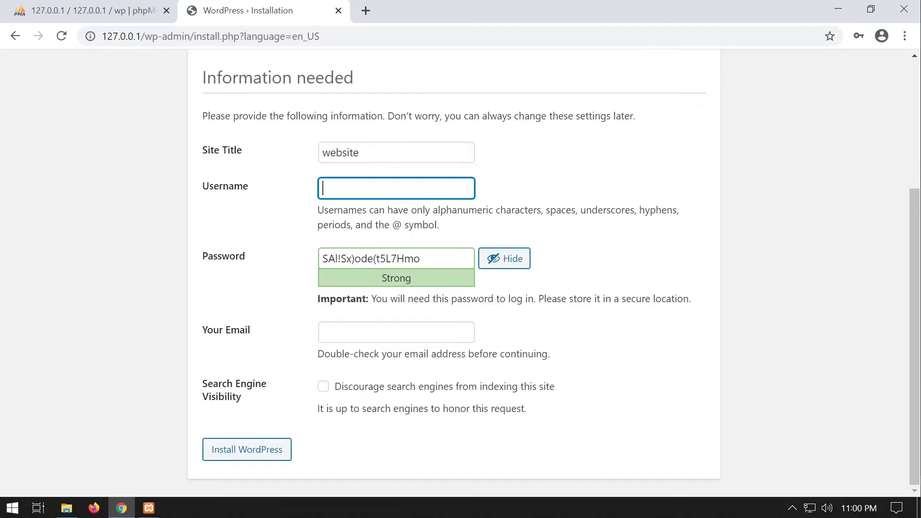
pyautogui.write('admin')
pyautogui.press('Tab')
pyautogui.write('admin')
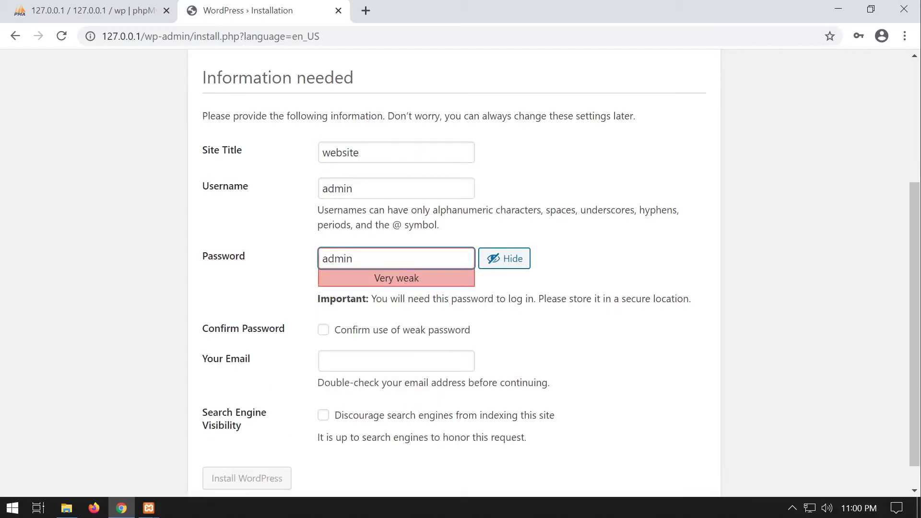
# Confirm the weak password, enter the admin e-mail address, and install WordPress.
pyautogui.scroll(-1, 321, 304)
pyautogui.click(323, 301)
pyautogui.press('Tab')
pyautogui.write('a"a')
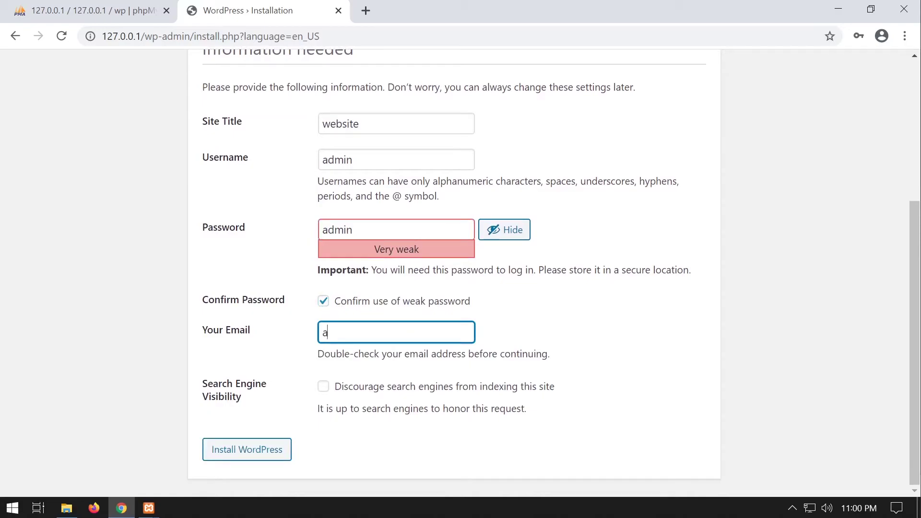
pyautogui.press('BackSpace')
pyautogui.press('BackSpace')
pyautogui.write('@a.com')
pyautogui.hotkey('ctrl', 'a')
pyautogui.click(257, 458)
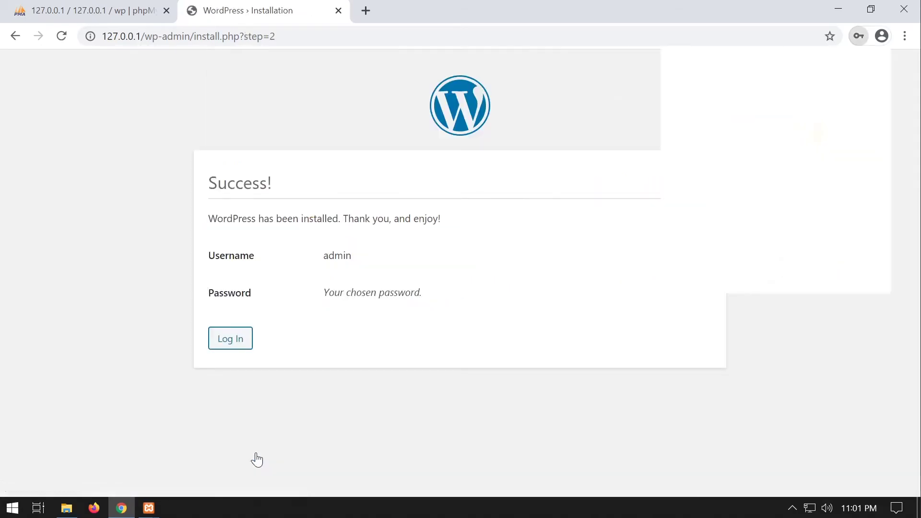
# Open the new site's Hello world homepage at 127.0.0.1 and scroll through it.
pyautogui.click(232, 339)
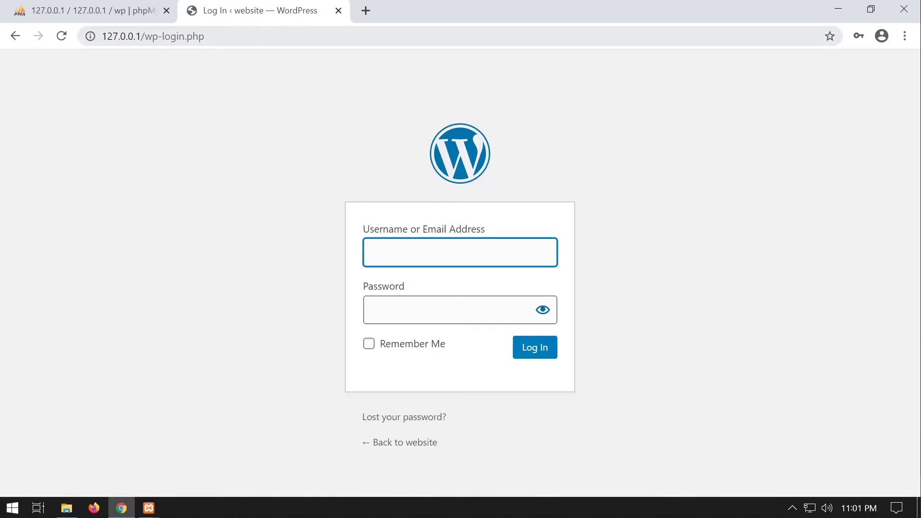
pyautogui.moveTo(145, 36); pyautogui.dragTo(207, 37)
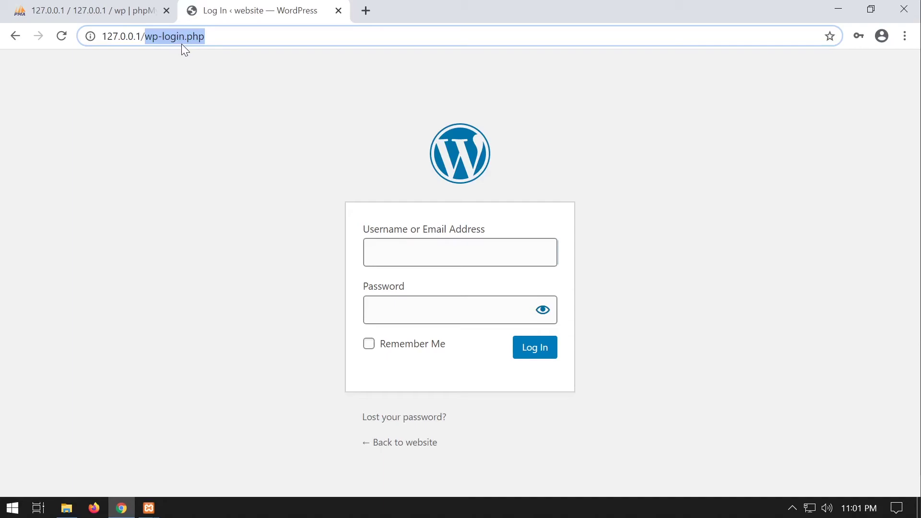
pyautogui.press('BackSpace')
pyautogui.press('Return')
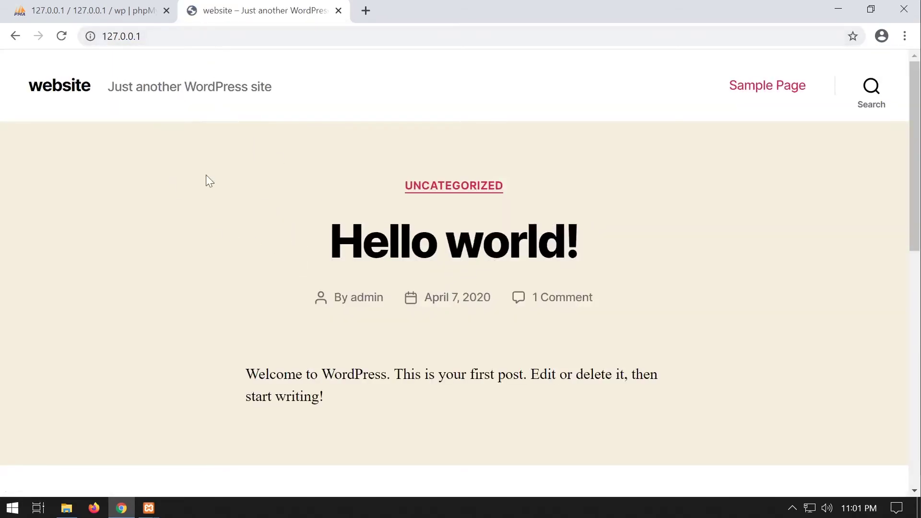
pyautogui.scroll(-10, 434, 283)
pyautogui.scroll(10, 436, 285)
pyautogui.scroll(-10, 309, 187)
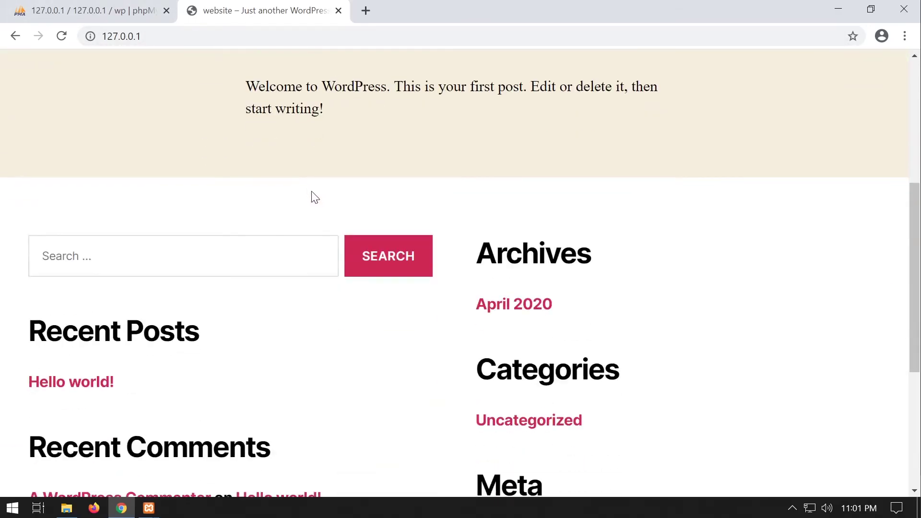
pyautogui.scroll(10, 331, 221)
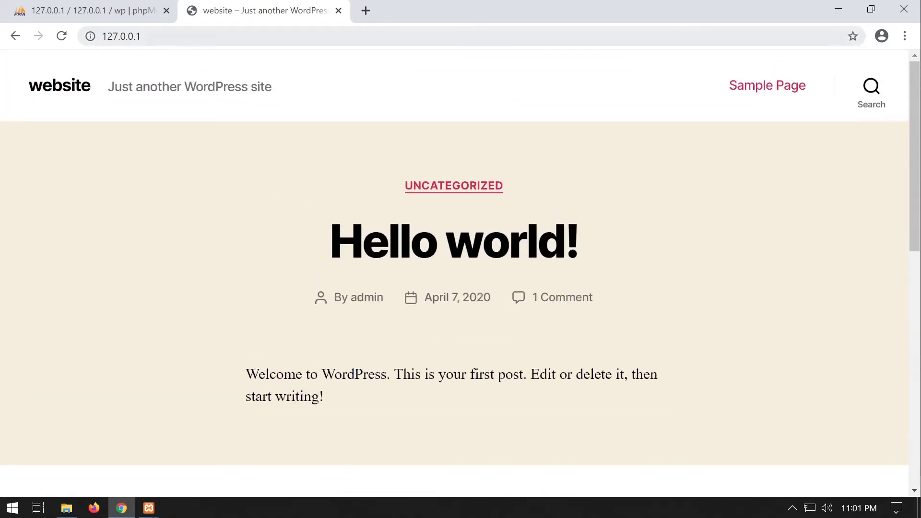
# Go to 127.0.0.1/wp-admin and log in as admin with the account password.
pyautogui.click(192, 37)
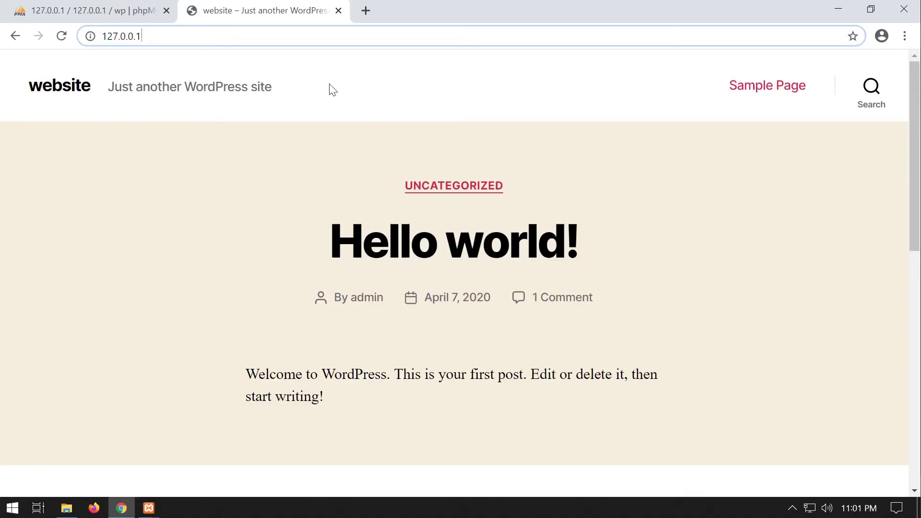
pyautogui.write('/wp-admin')
pyautogui.press('Return')
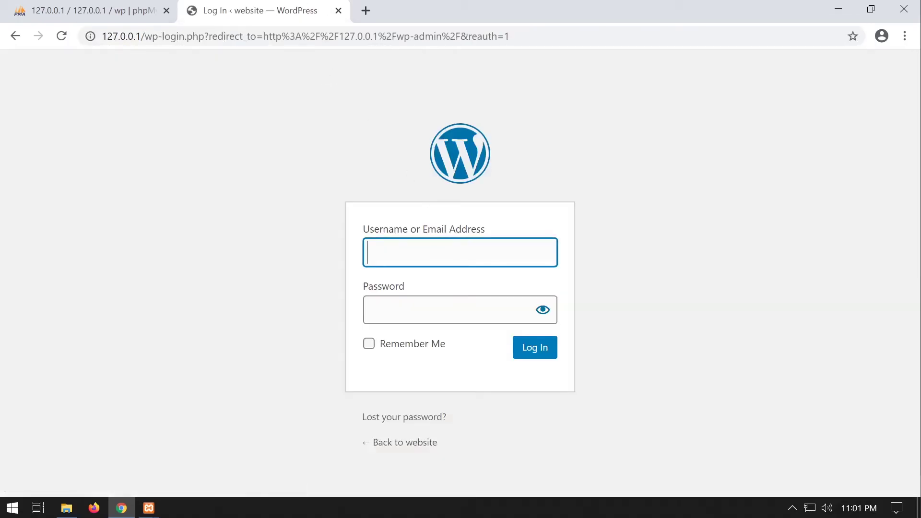
pyautogui.write('admin')
pyautogui.press('Tab')
pyautogui.write('admin')
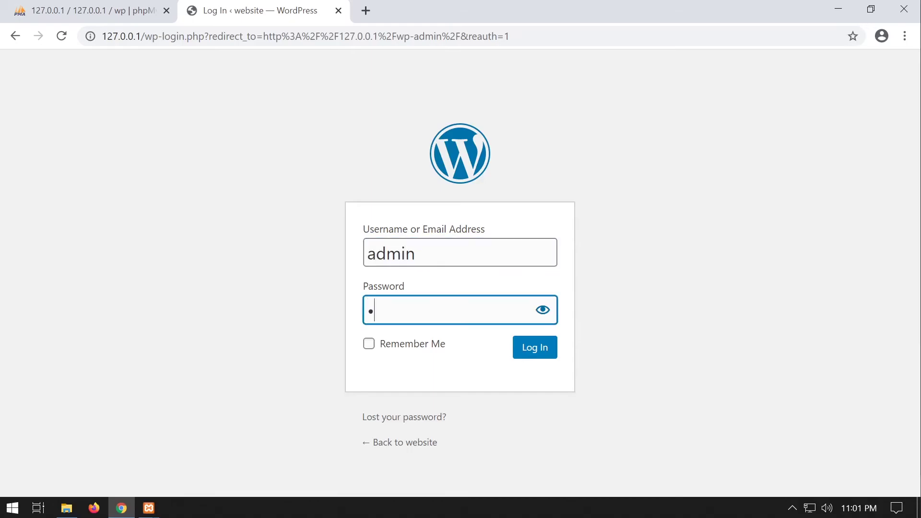
pyautogui.press('Return')
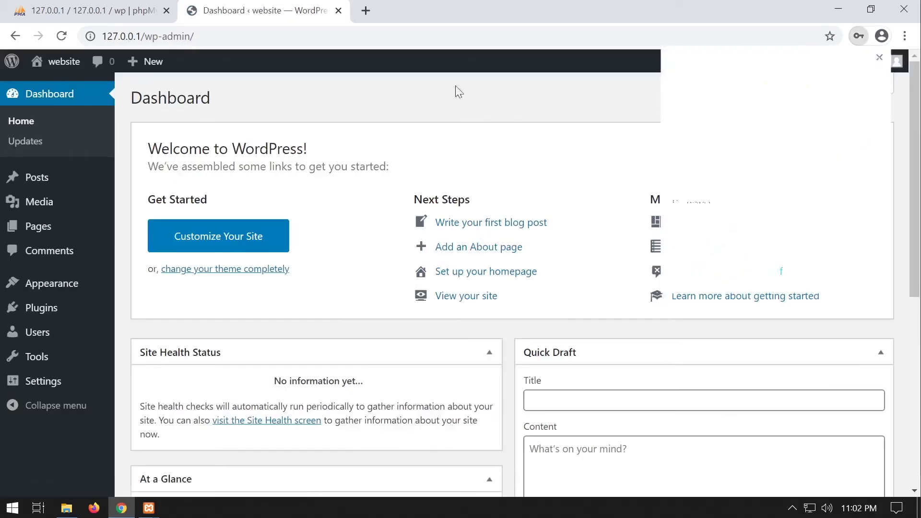
# Dismiss the save-password prompt, verify wp lists 12 wp_ tables in phpMyAdmin, then return to the Dashboard.
pyautogui.click(881, 58)
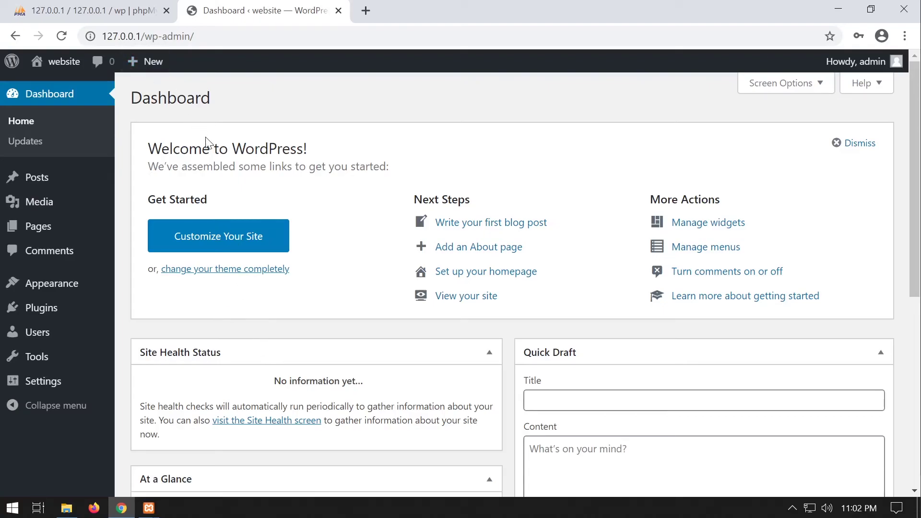
pyautogui.click(81, 12)
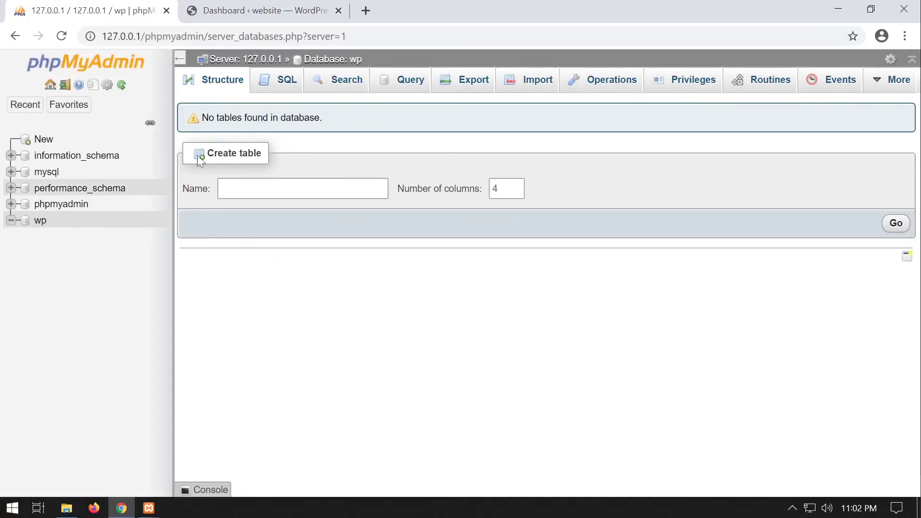
pyautogui.click(40, 224)
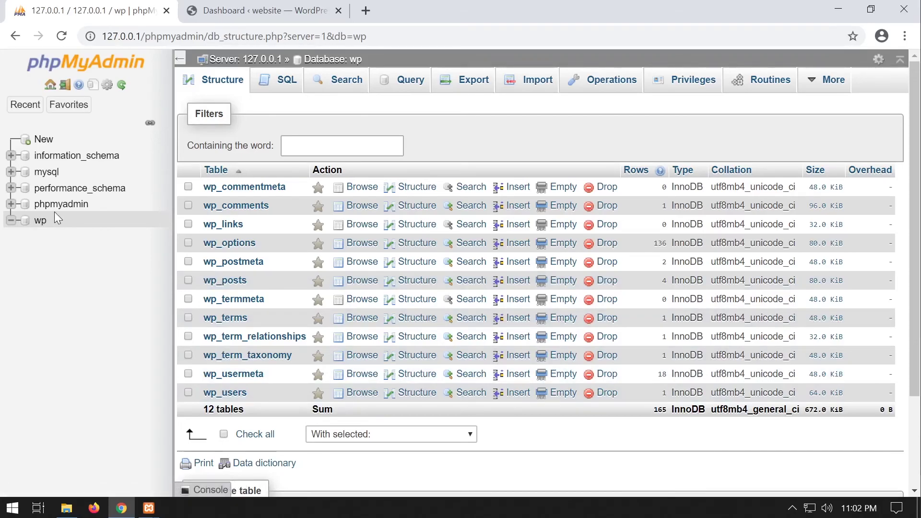
pyautogui.click(264, 14)
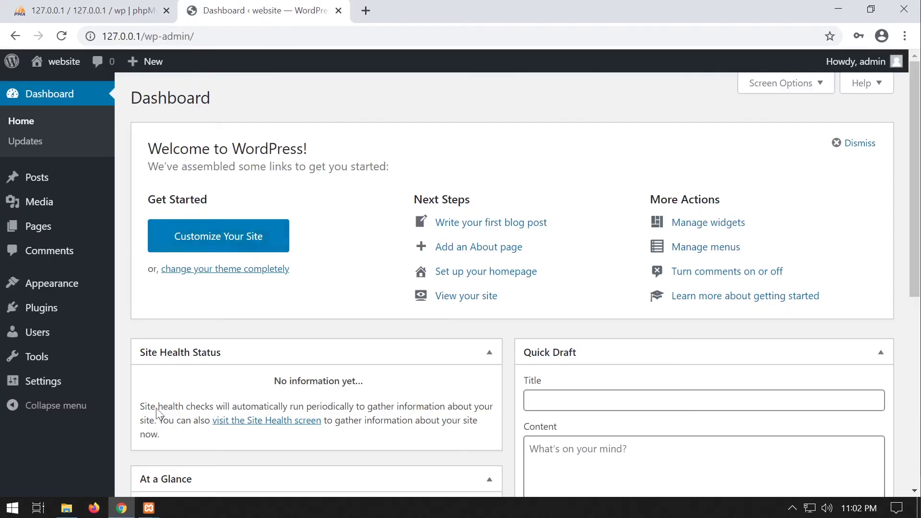